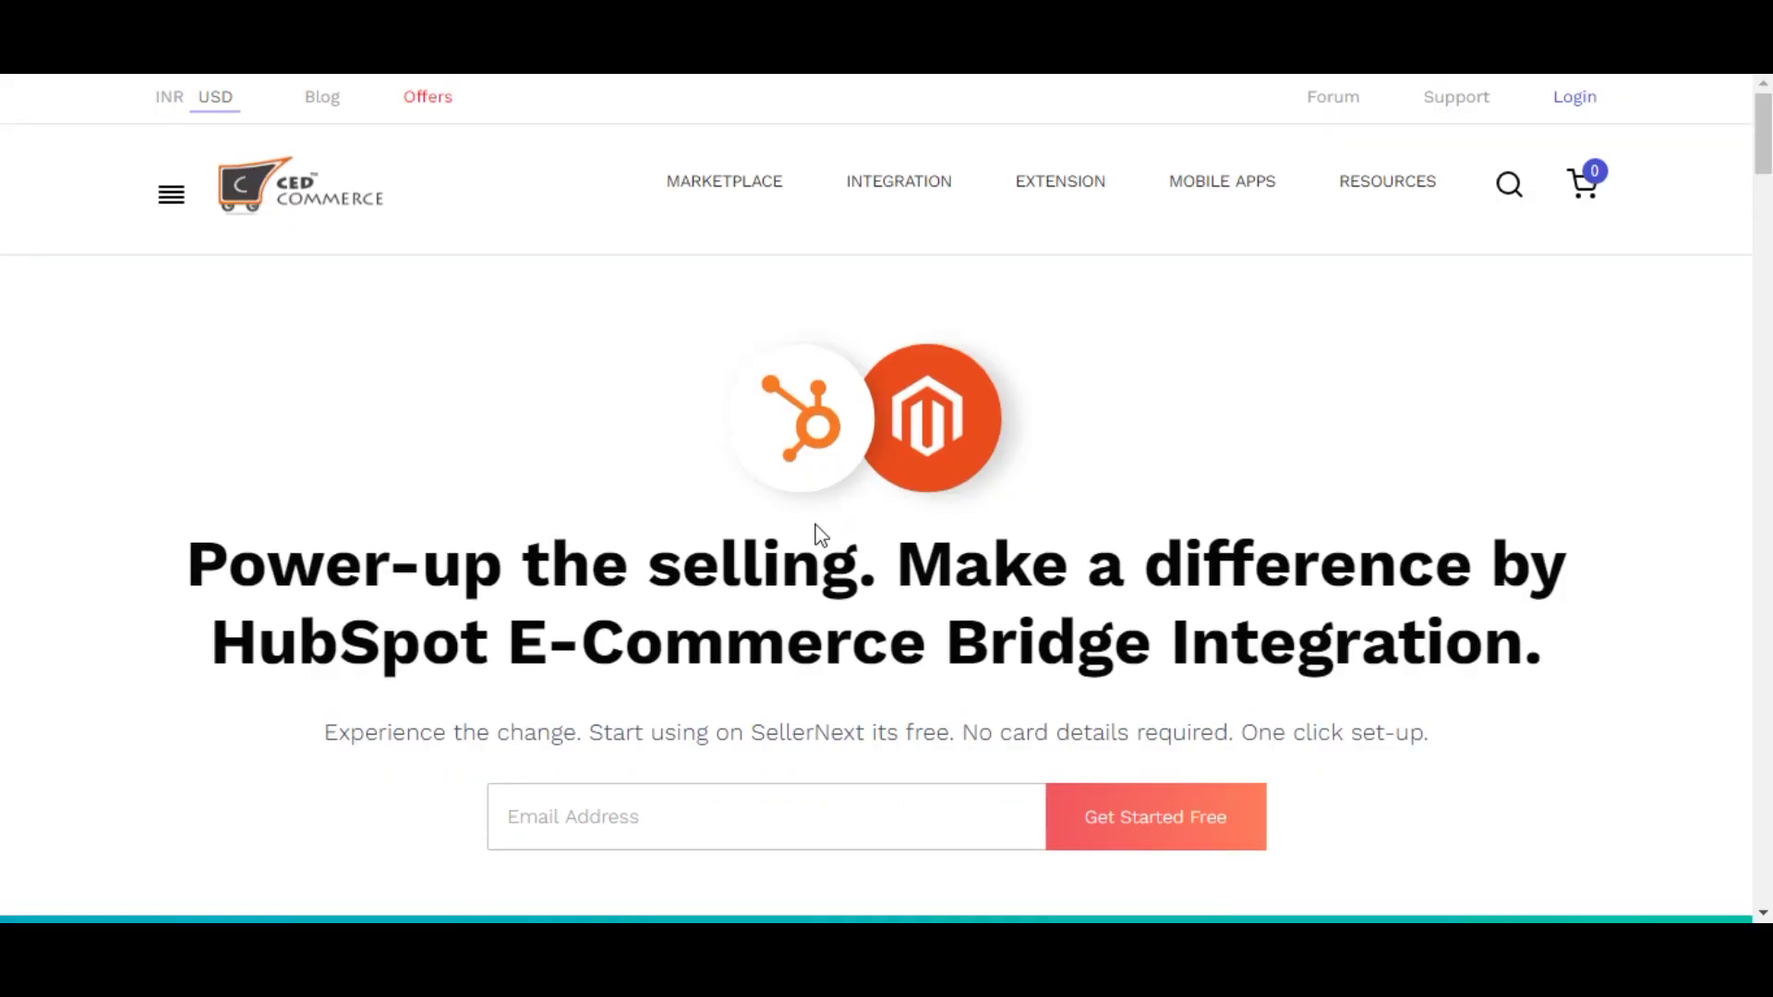
- Enter an email and start the free CedCommerce account sign-up with it
left_click(767, 810)
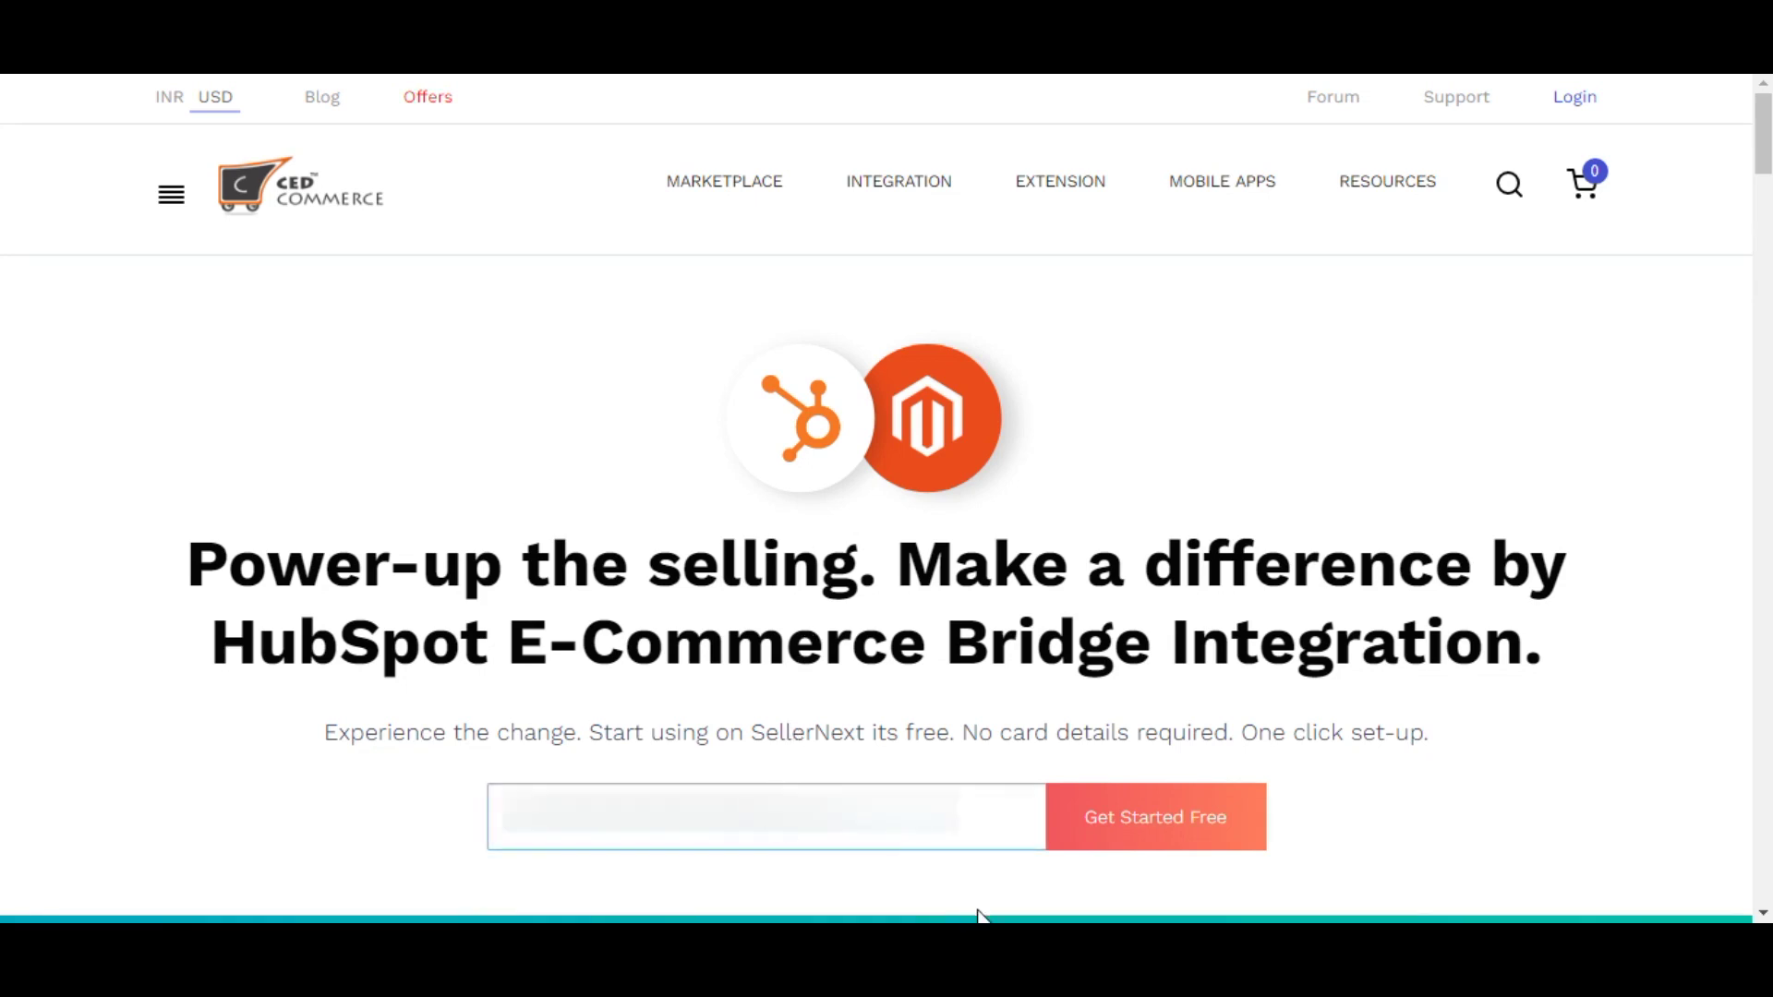
left_click(1090, 828)
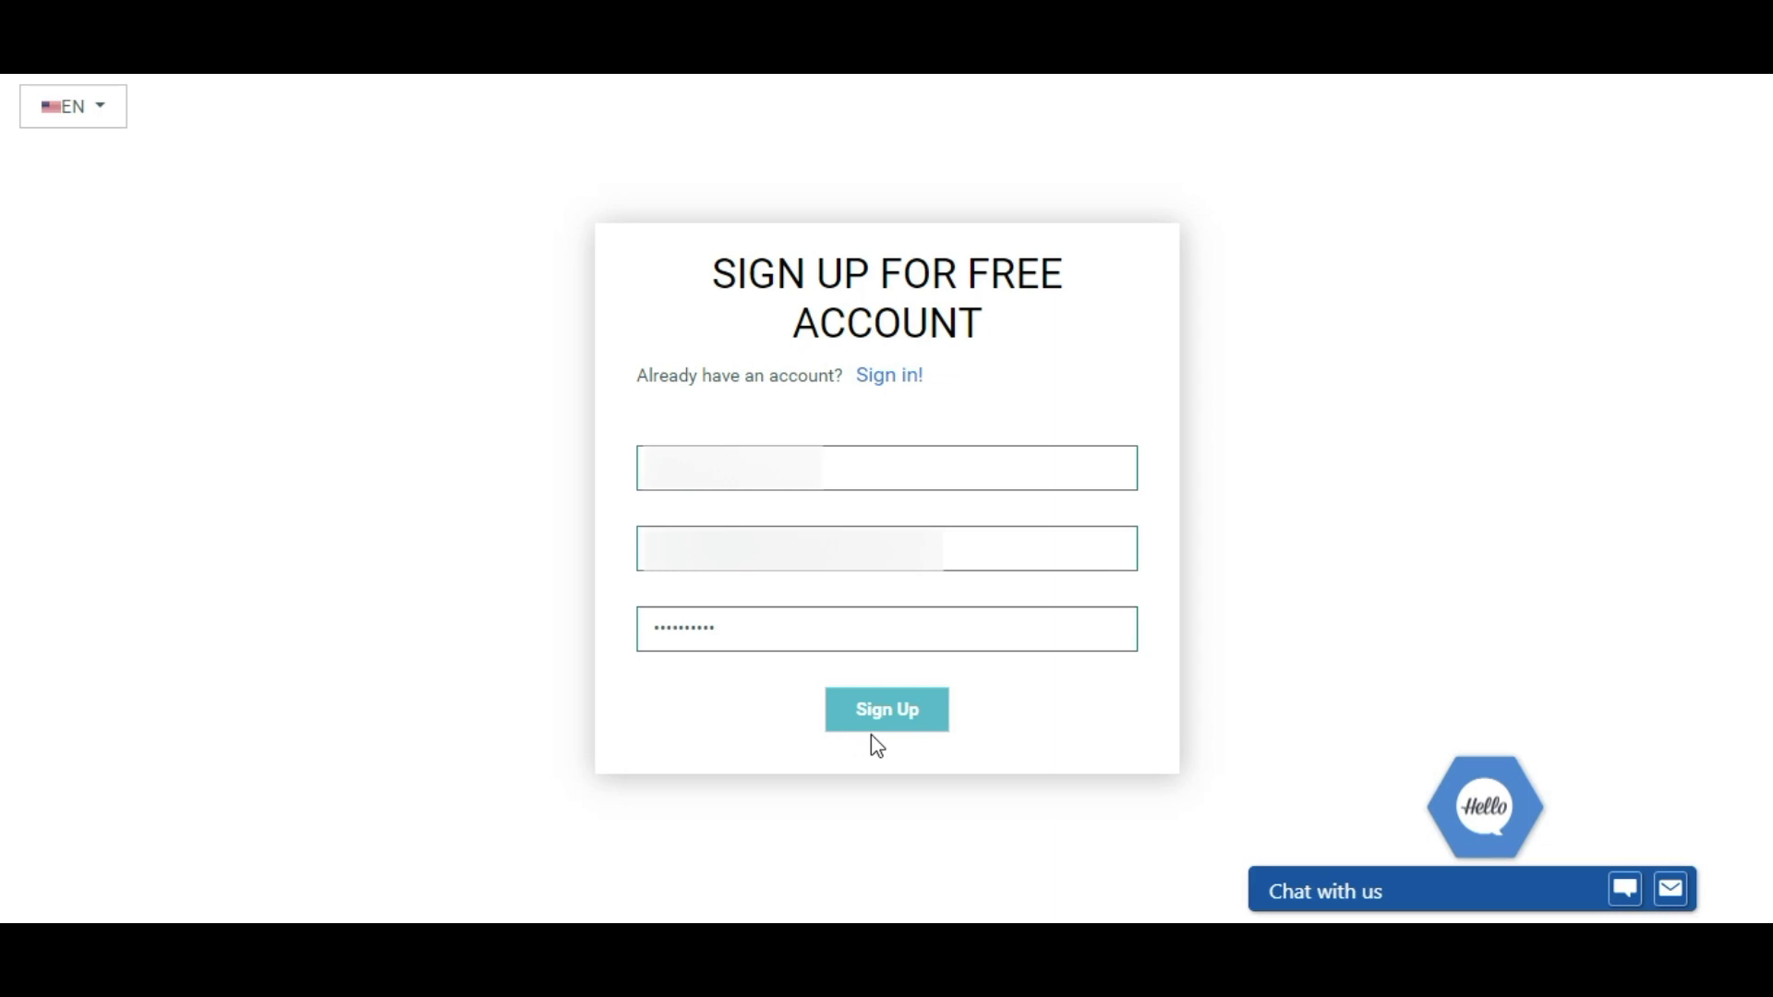
- Submit the completed sign-up form and download the Magento 2 HubSpot integration package
left_click(935, 722)
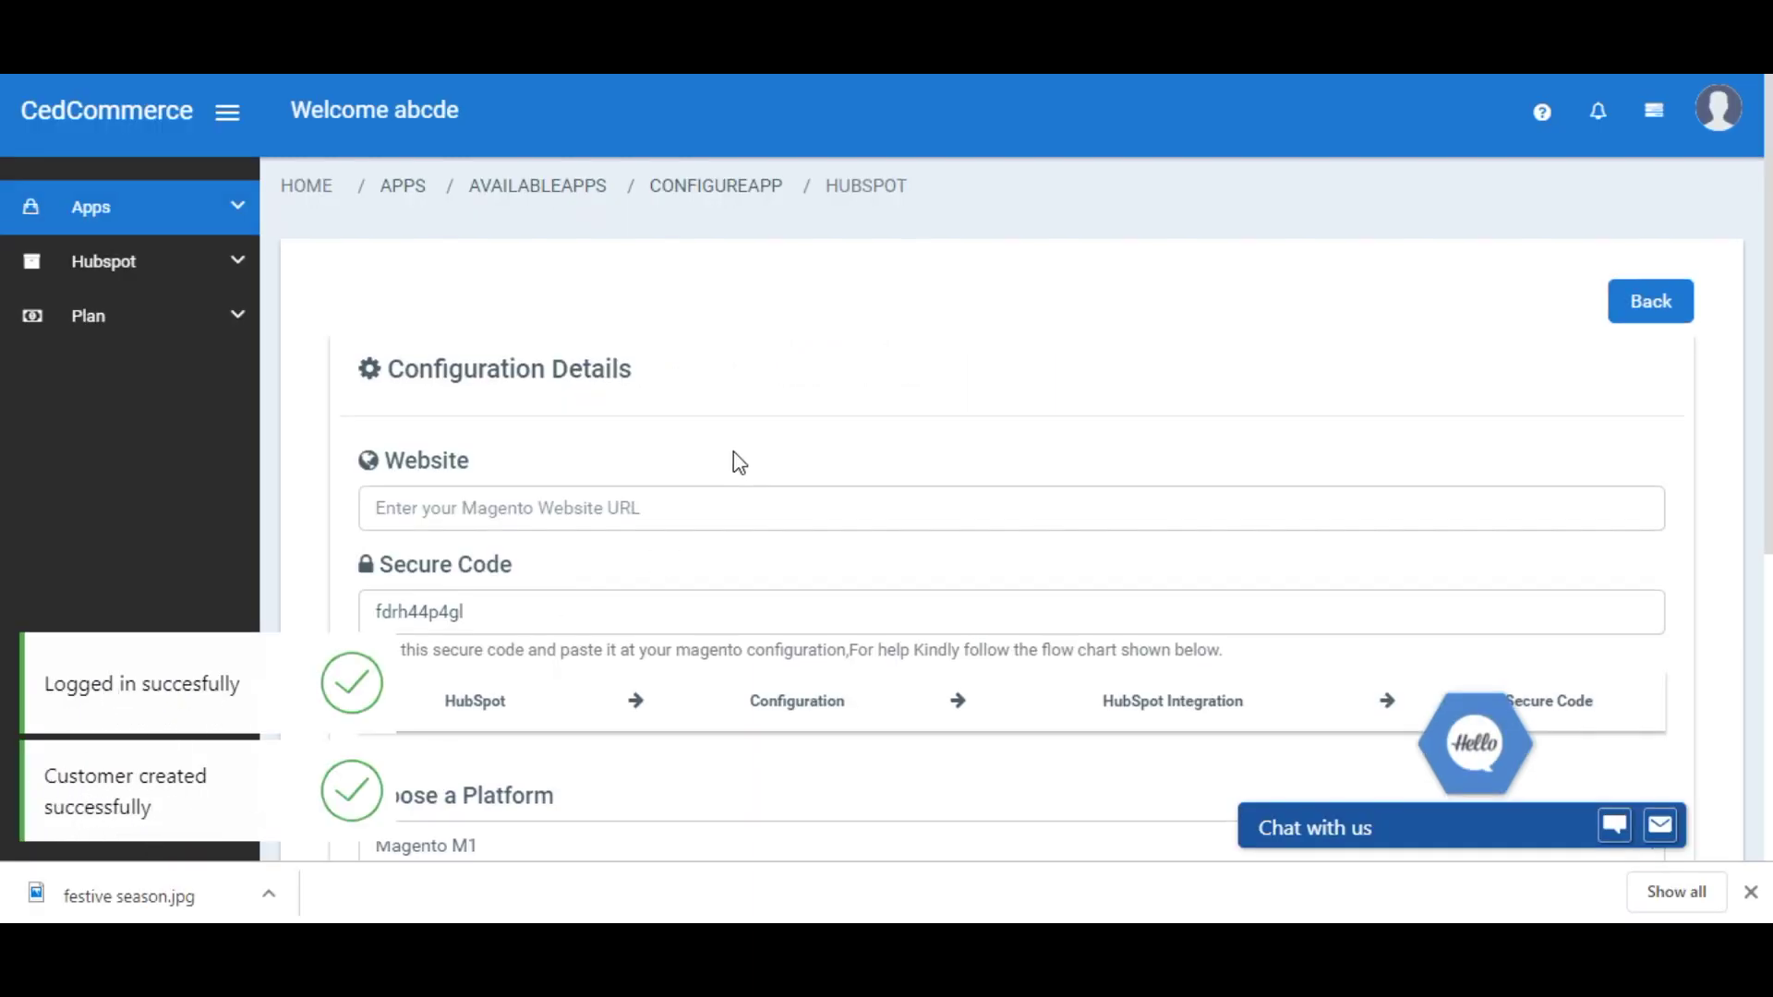
scroll(733, 457, "down", 4)
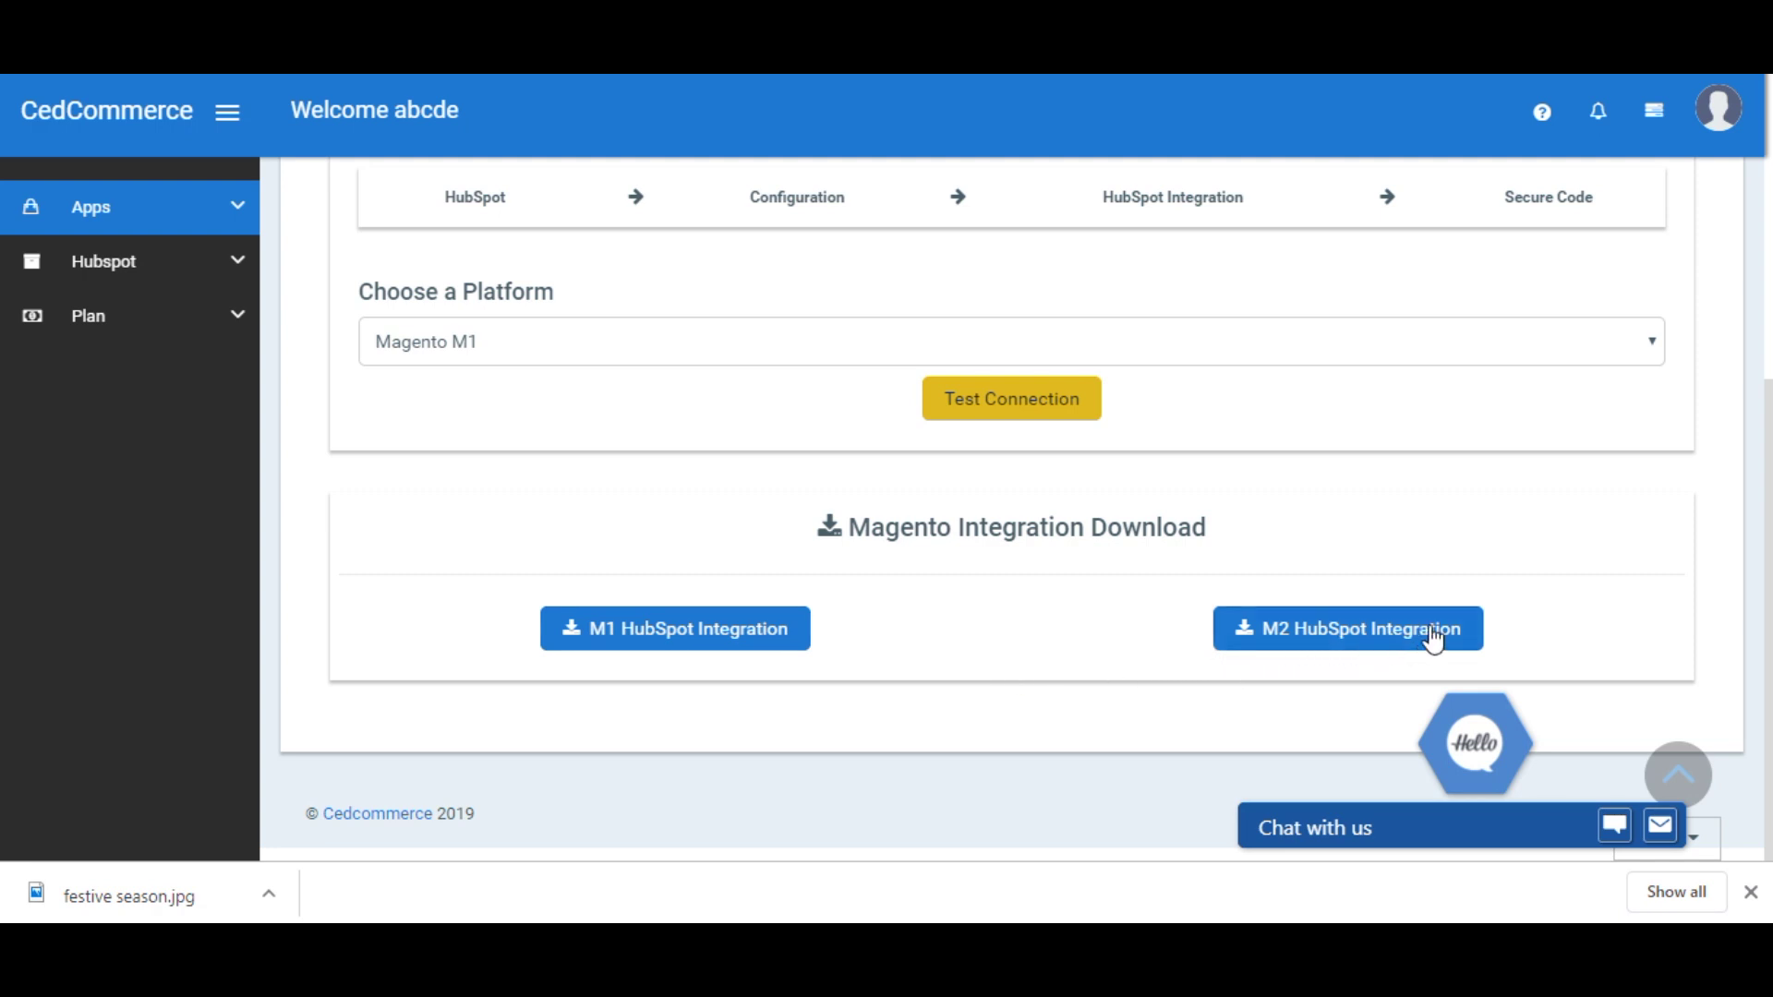
left_click(1427, 640)
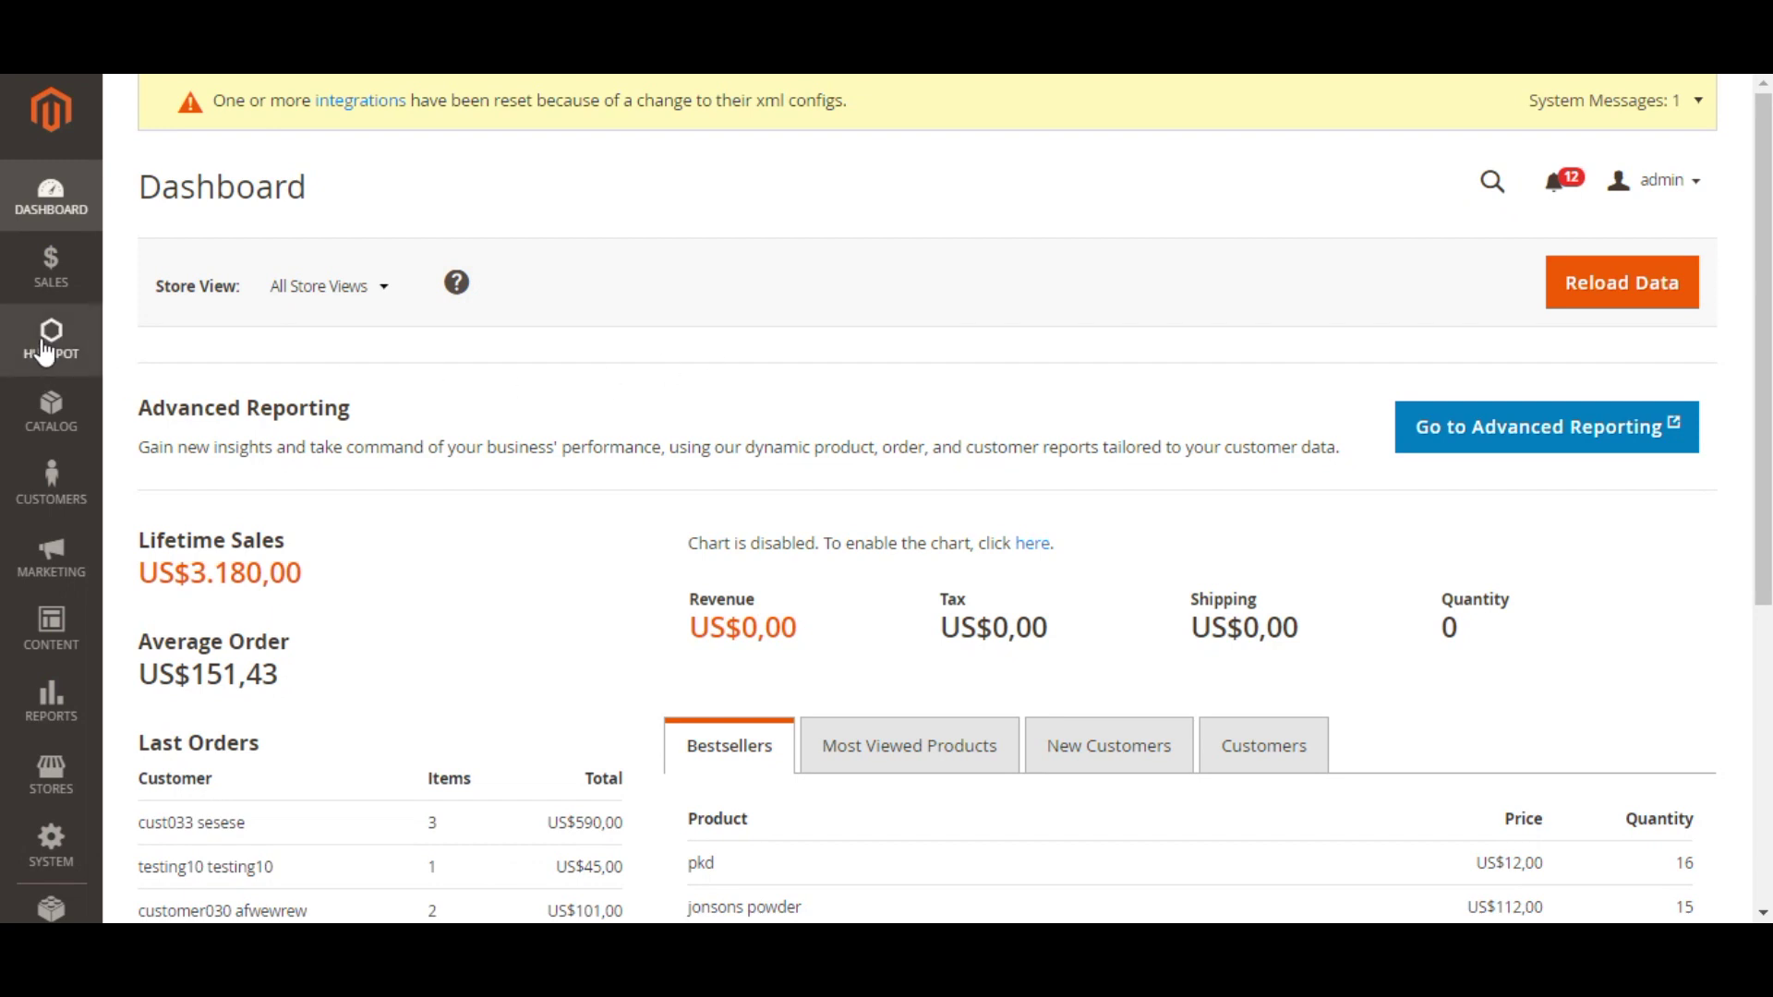
- Open Magento Admin's HubSpot Configuration page, then go back to the SellerNext panel
left_click(44, 350)
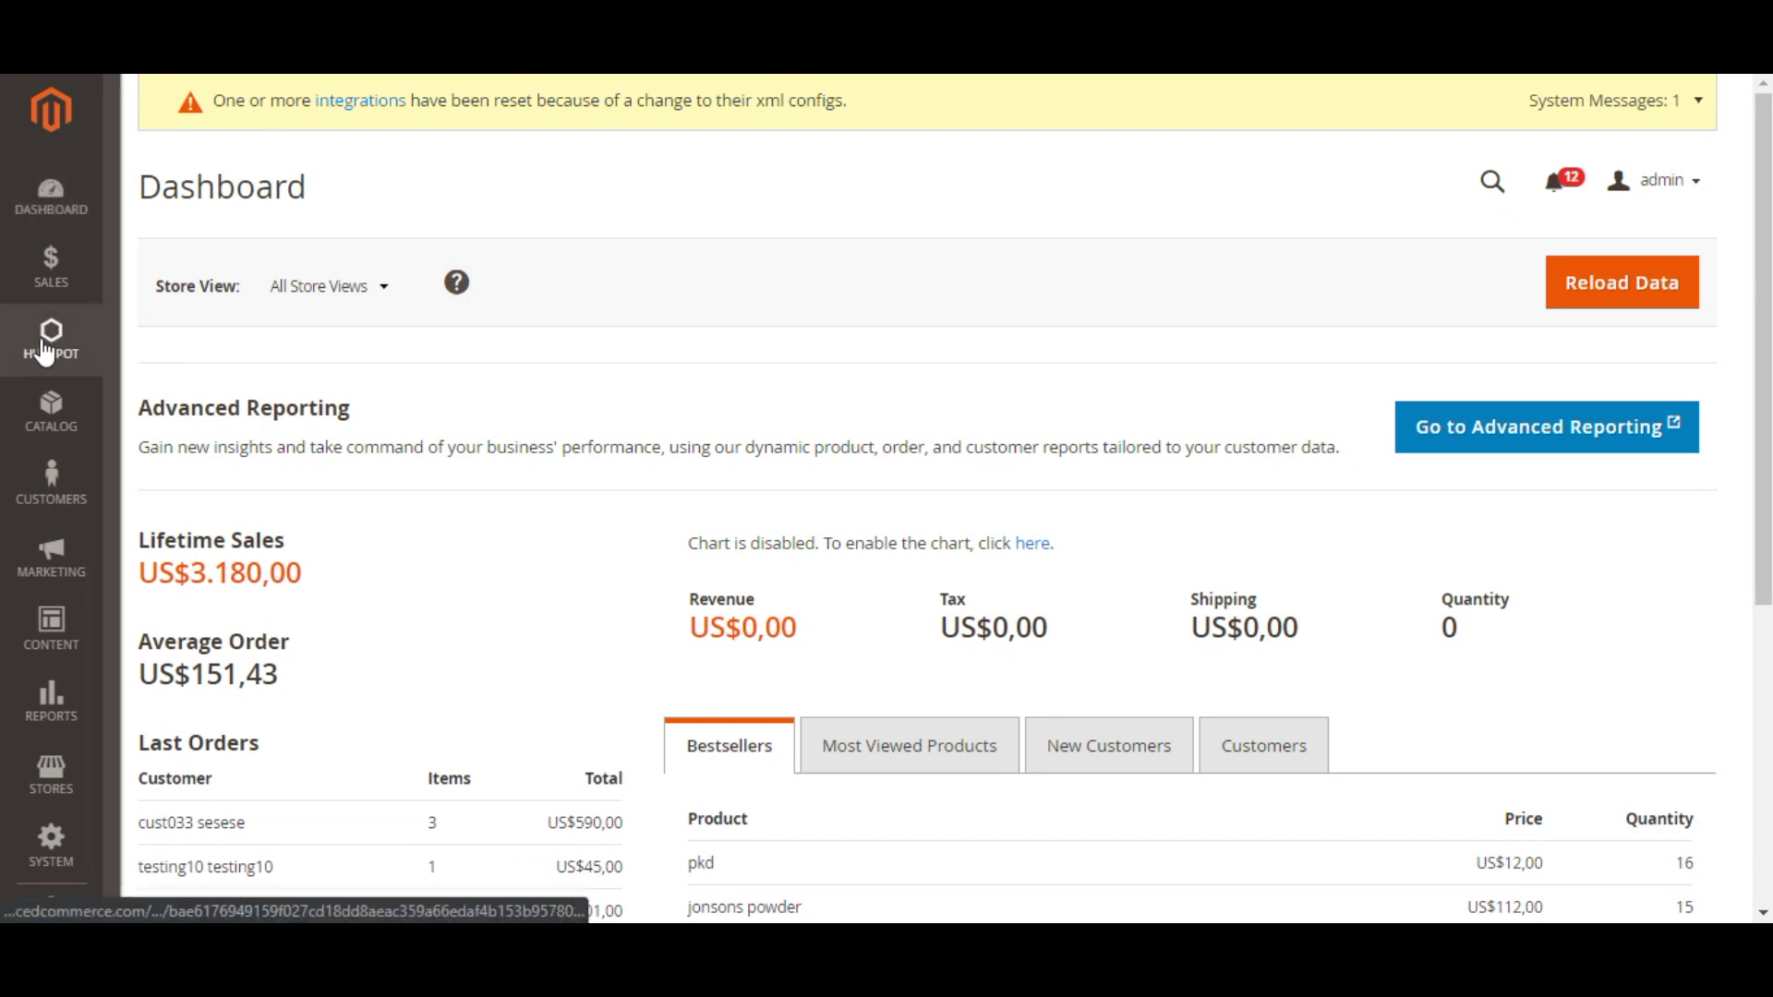
left_click(217, 219)
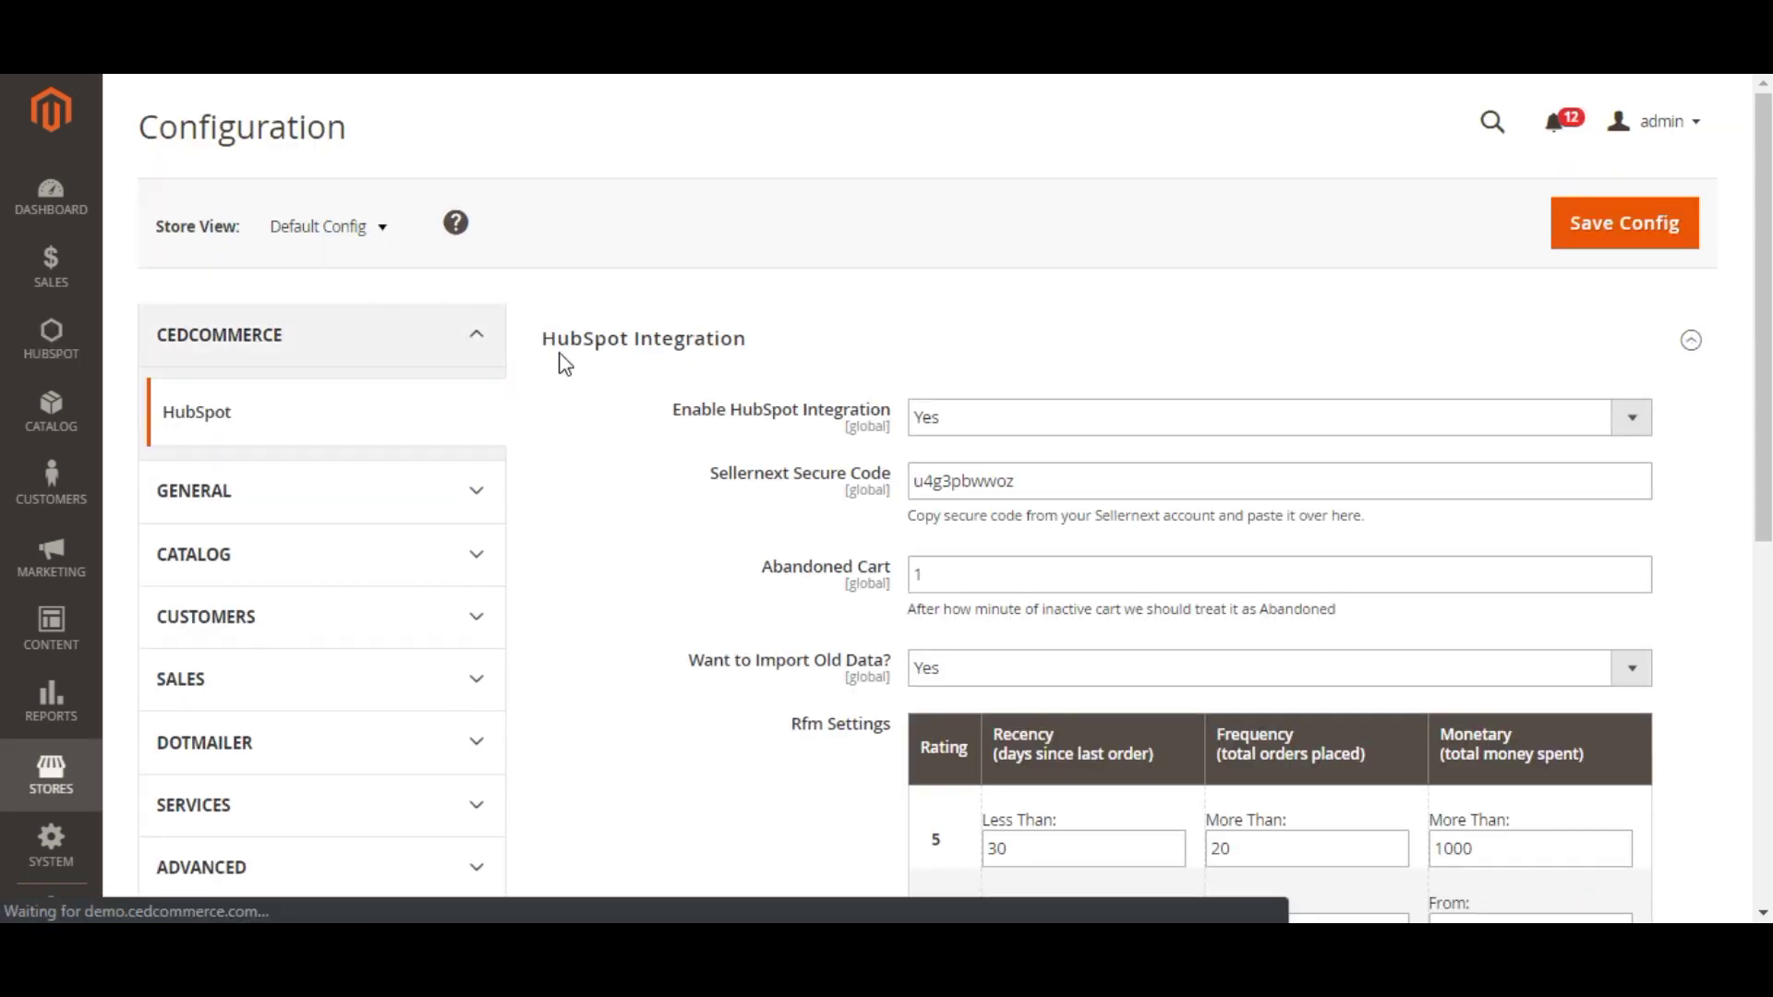
scroll(956, 438, "down", 1)
scroll(901, 401, "down", 1)
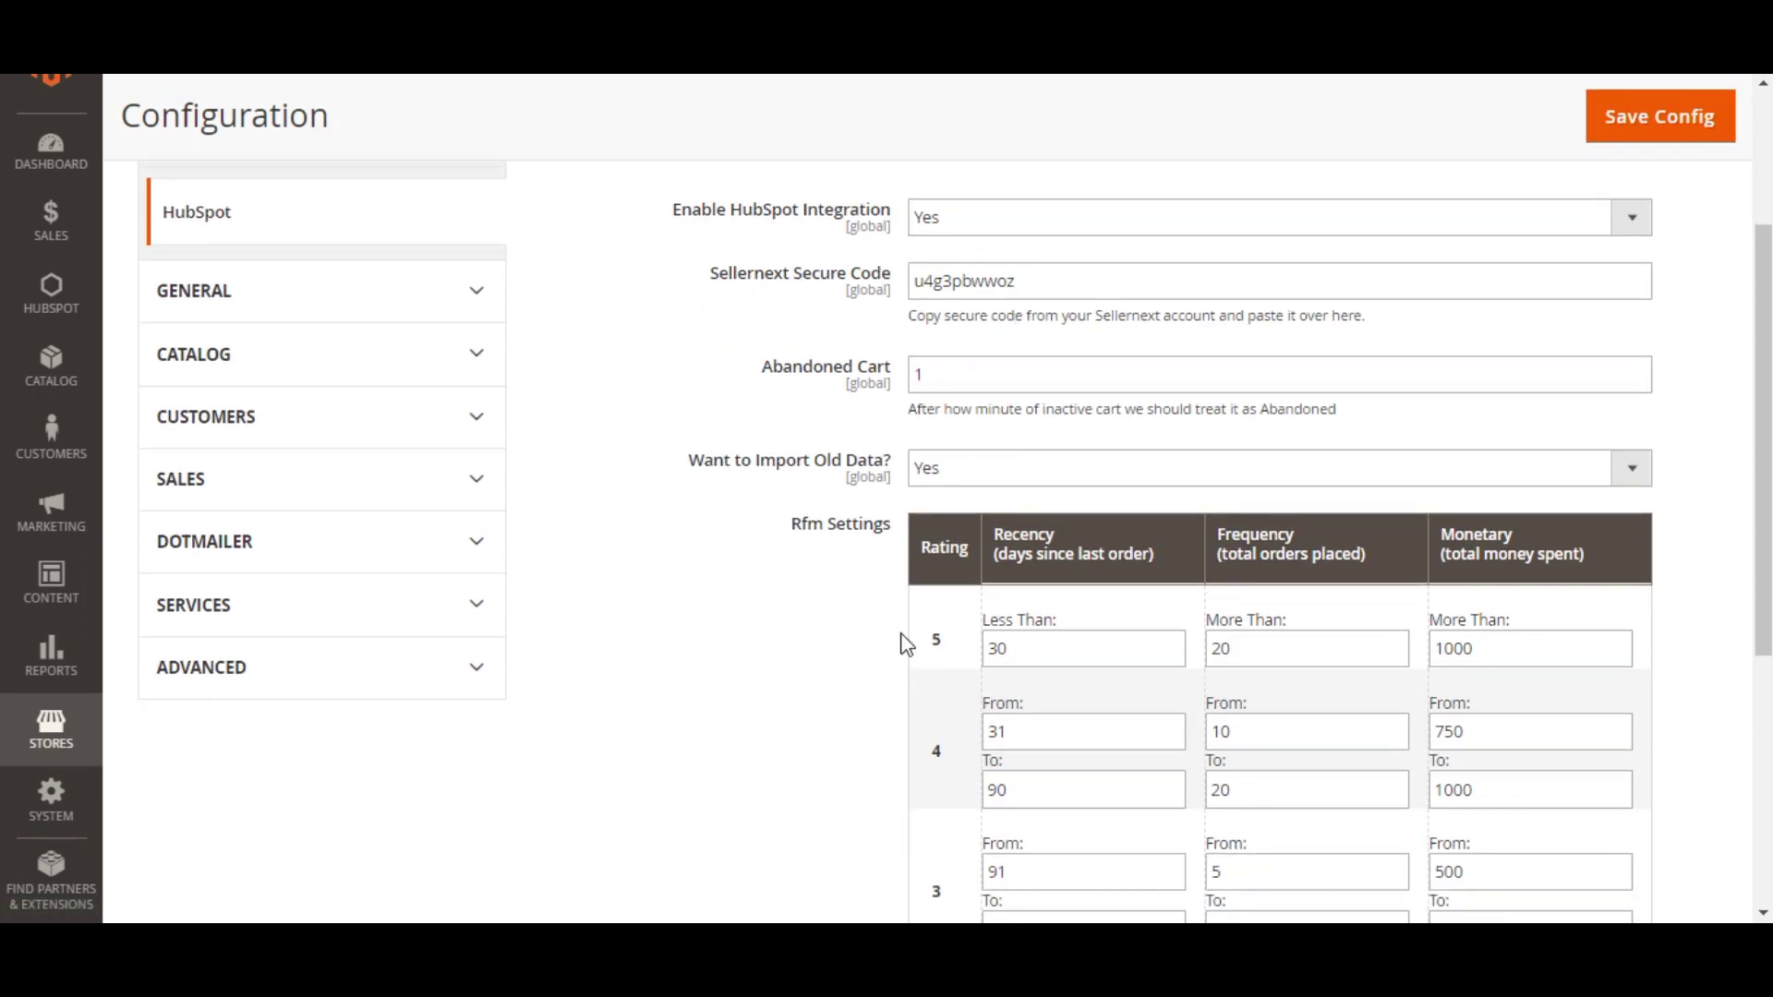
left_click(840, 870)
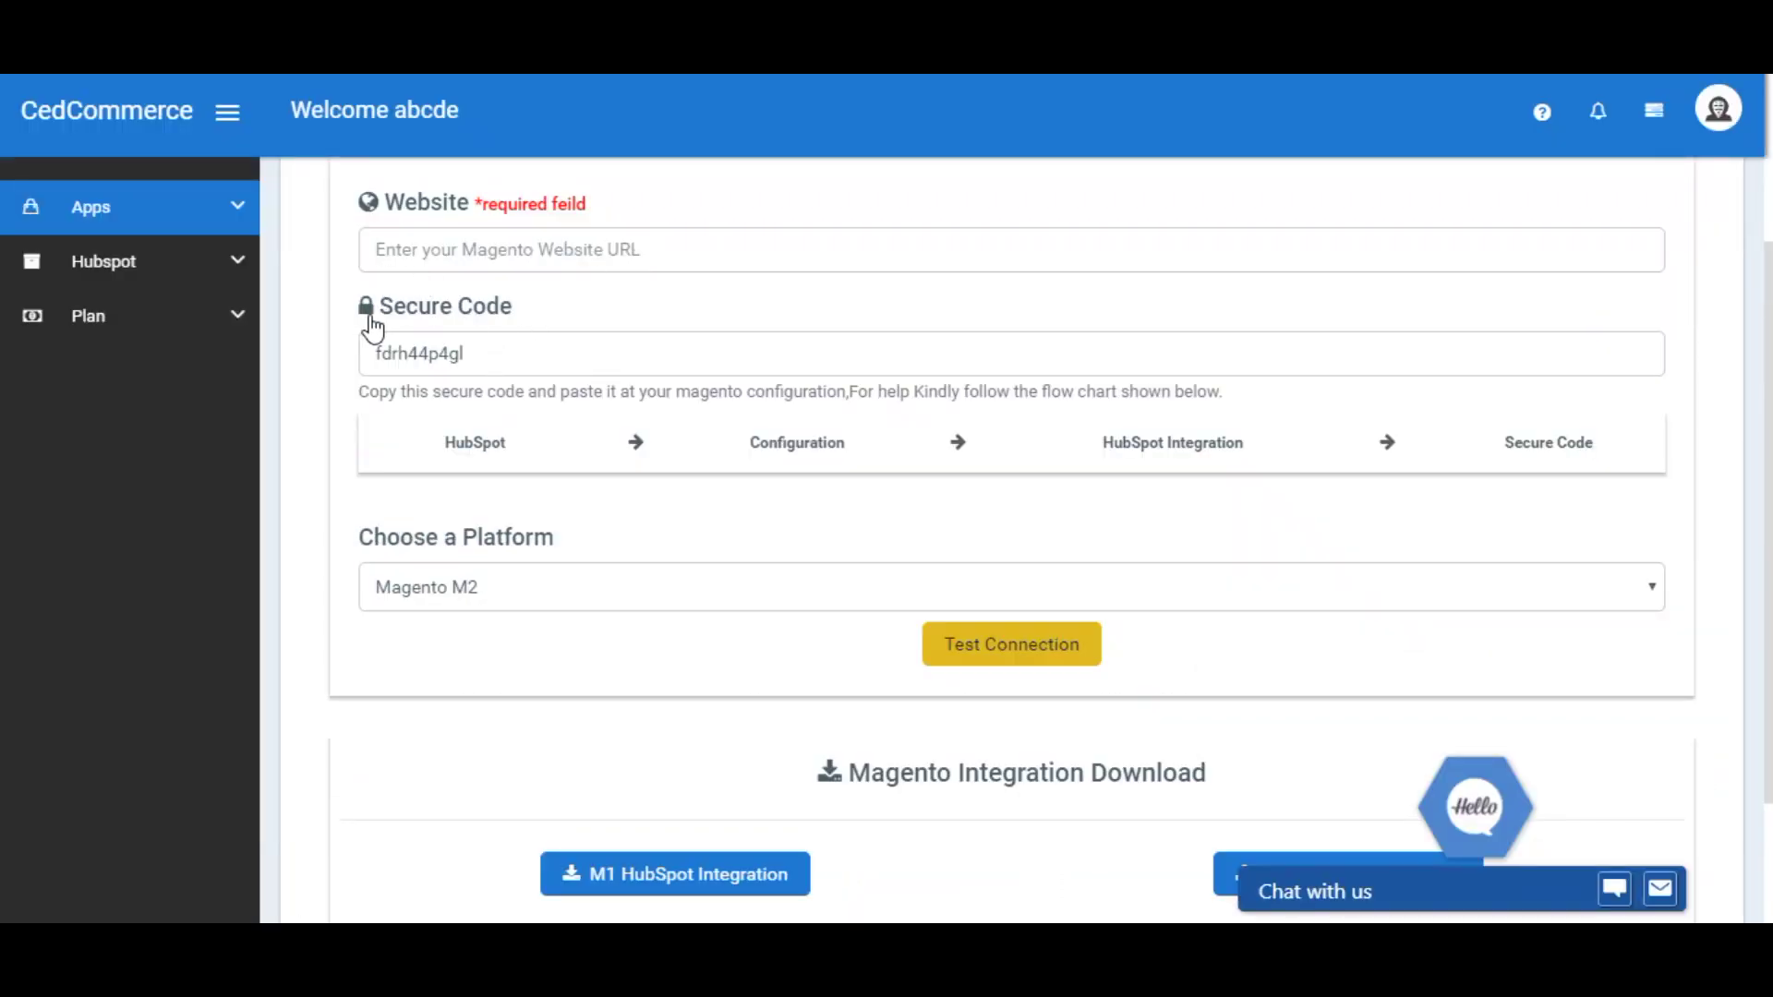
double_click(471, 356)
key("ctrl+c")
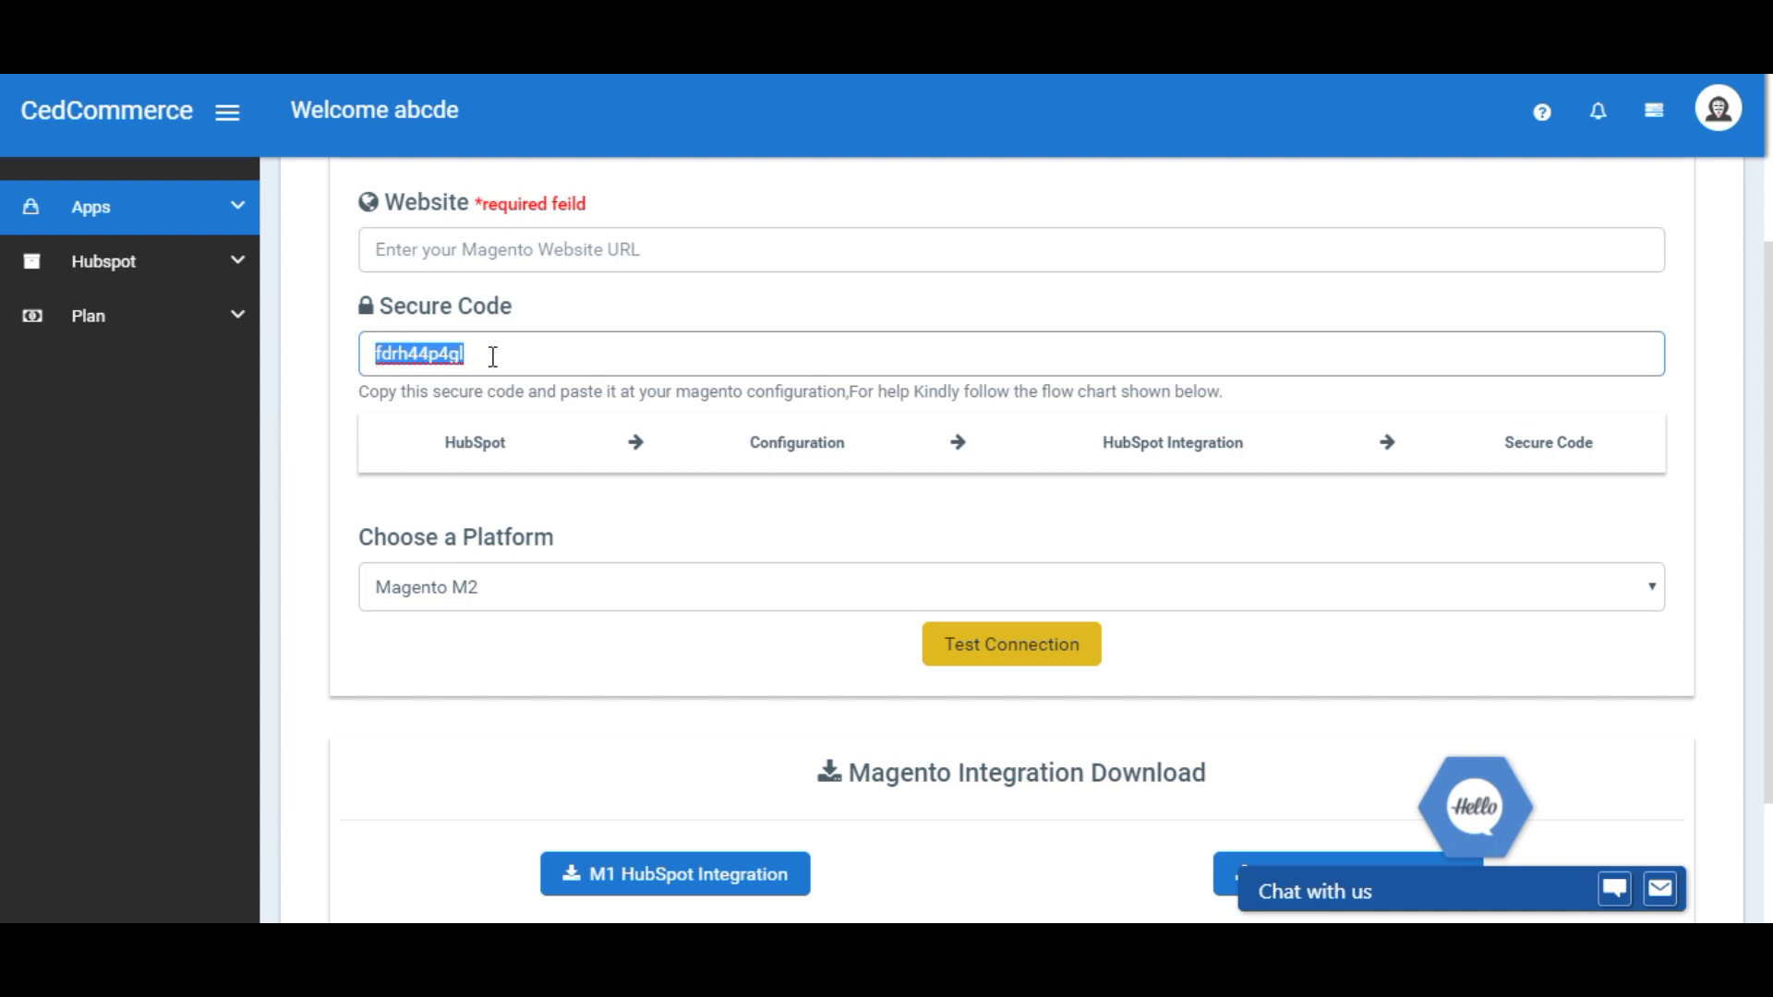
left_click(491, 356)
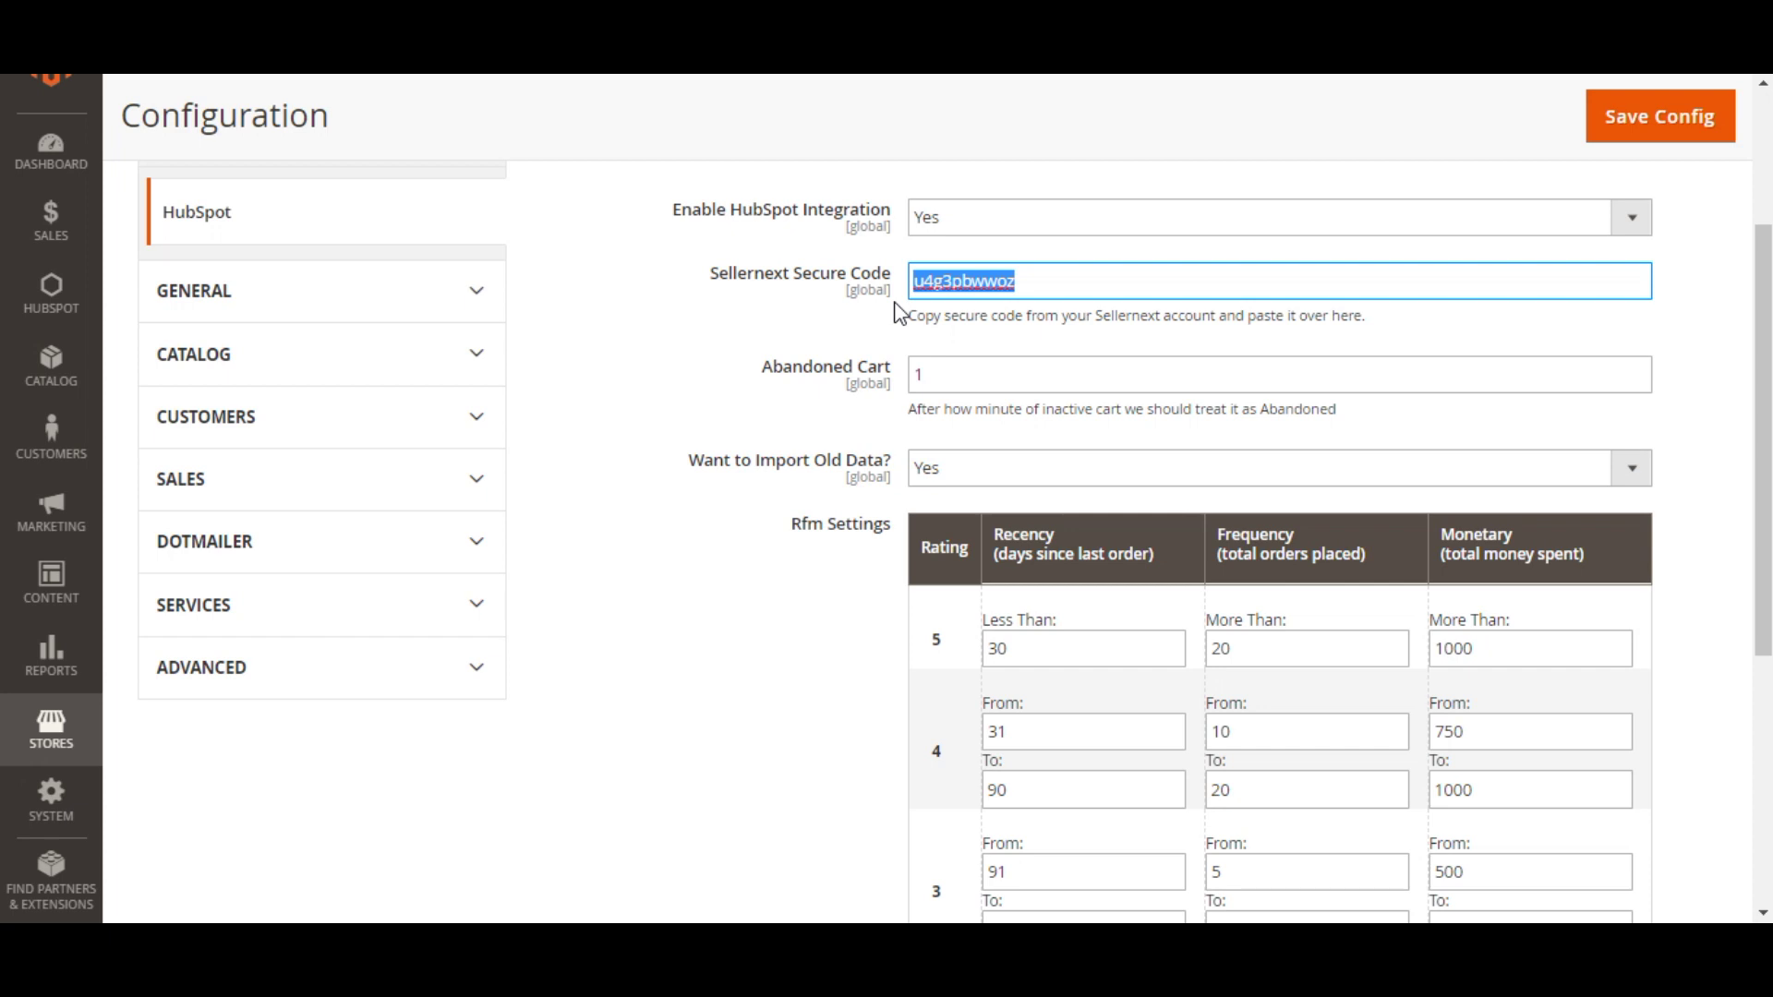
key("ctrl+v")
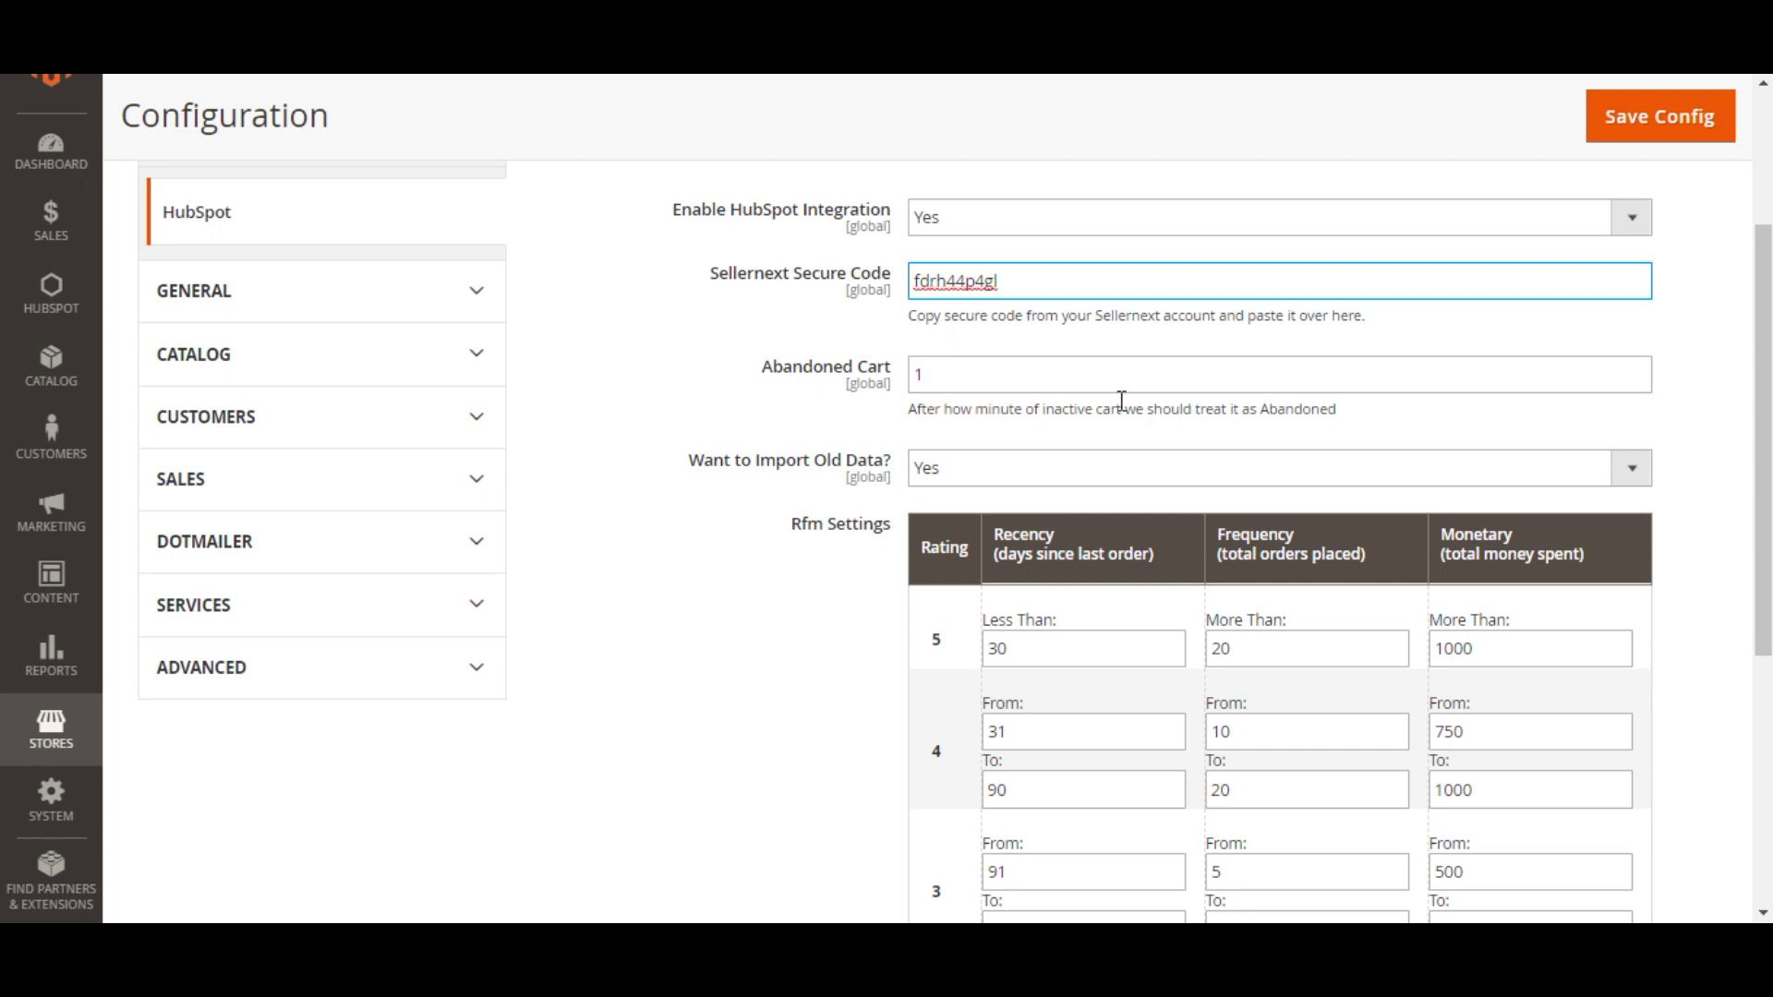
scroll(888, 287, "down", 2)
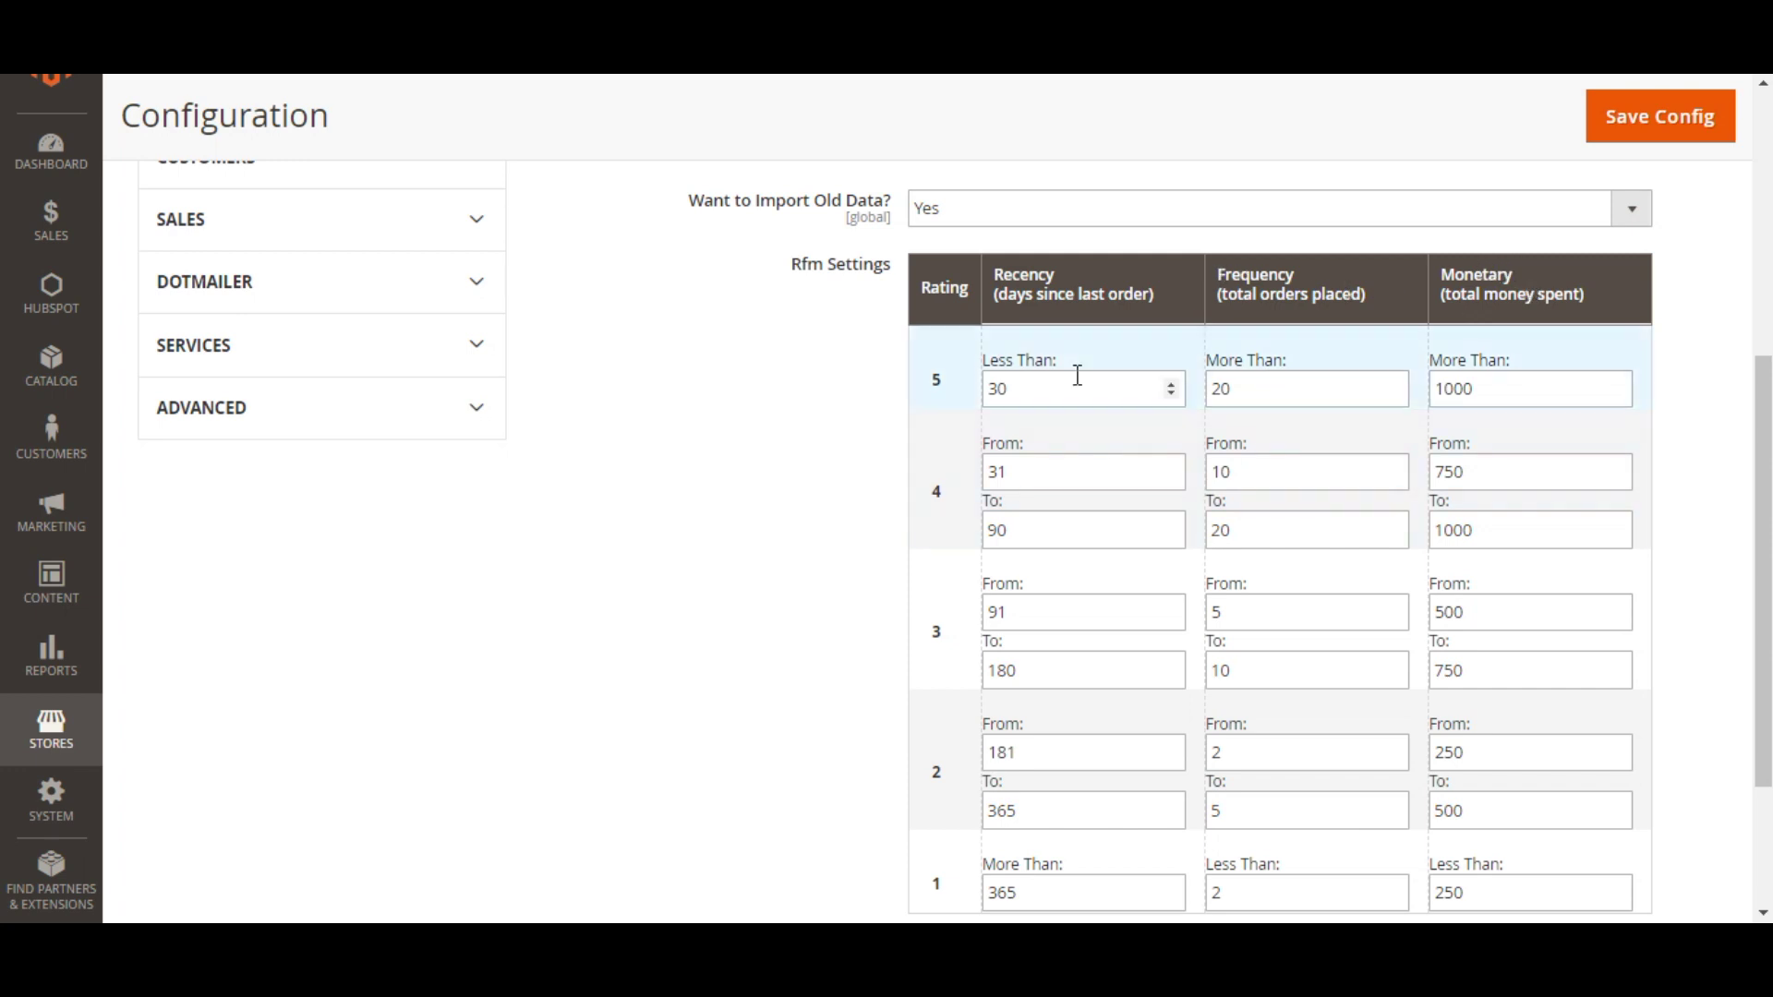
scroll(1077, 388, "down", 2)
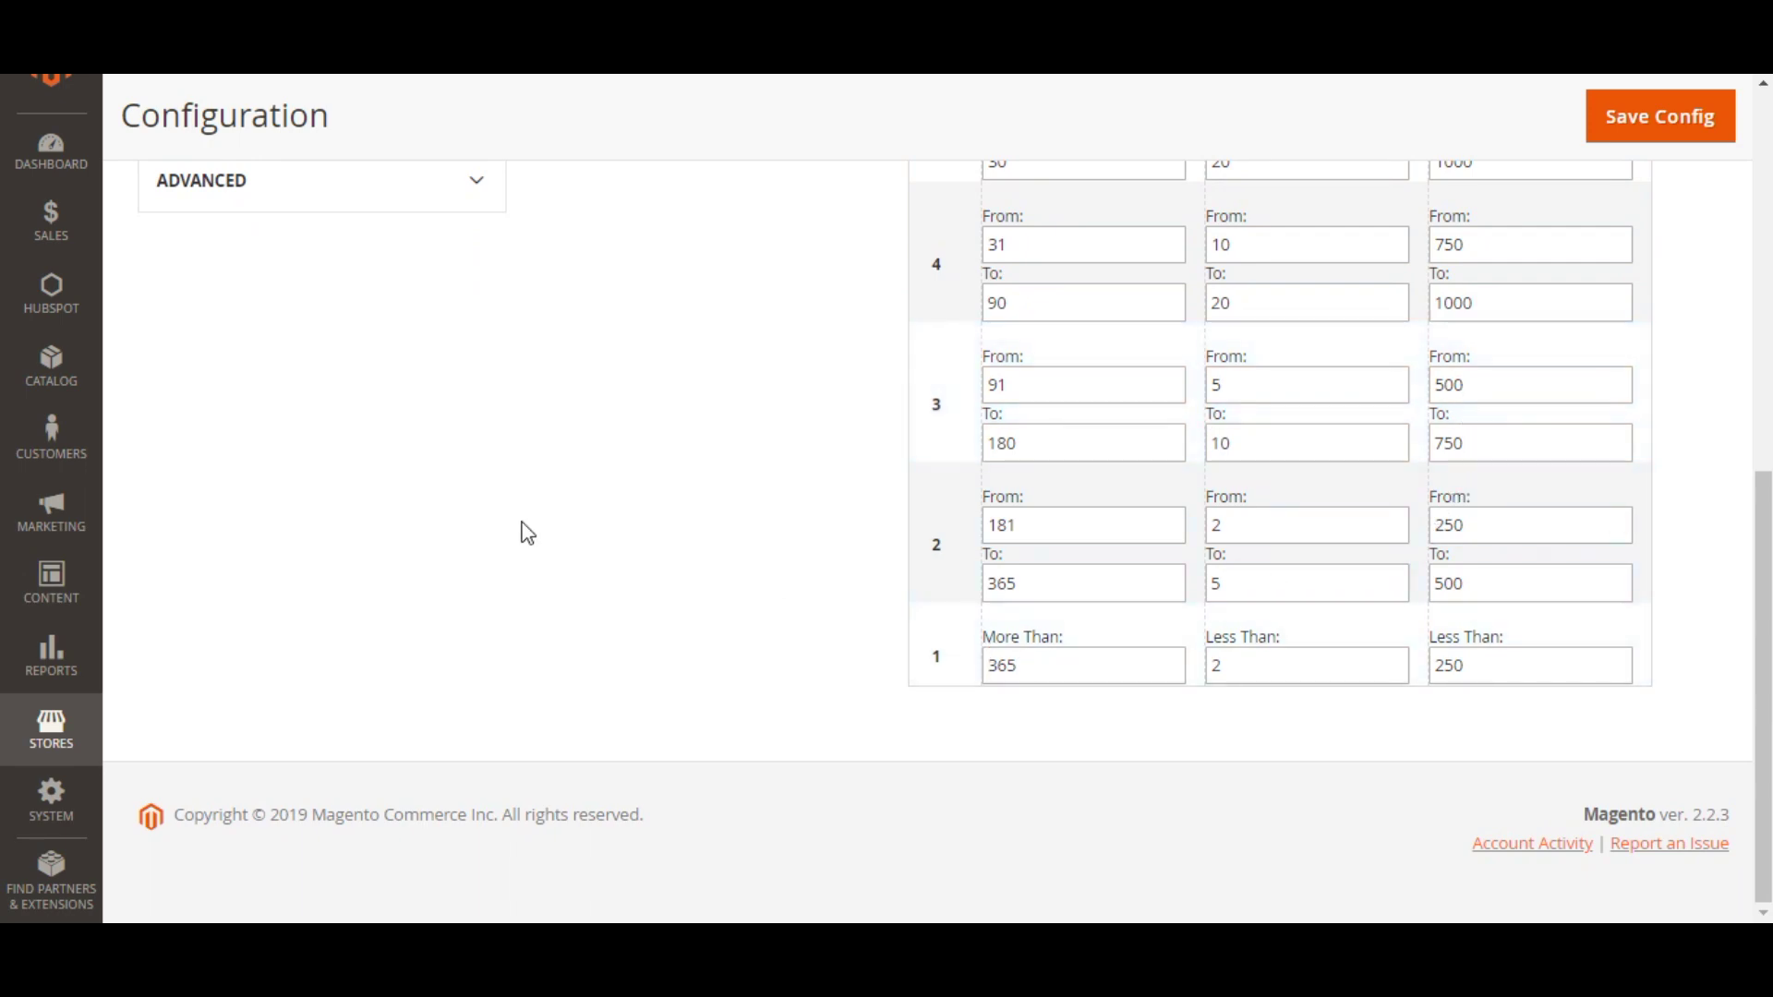
scroll(495, 530, "up", 5)
scroll(494, 531, "up", 5)
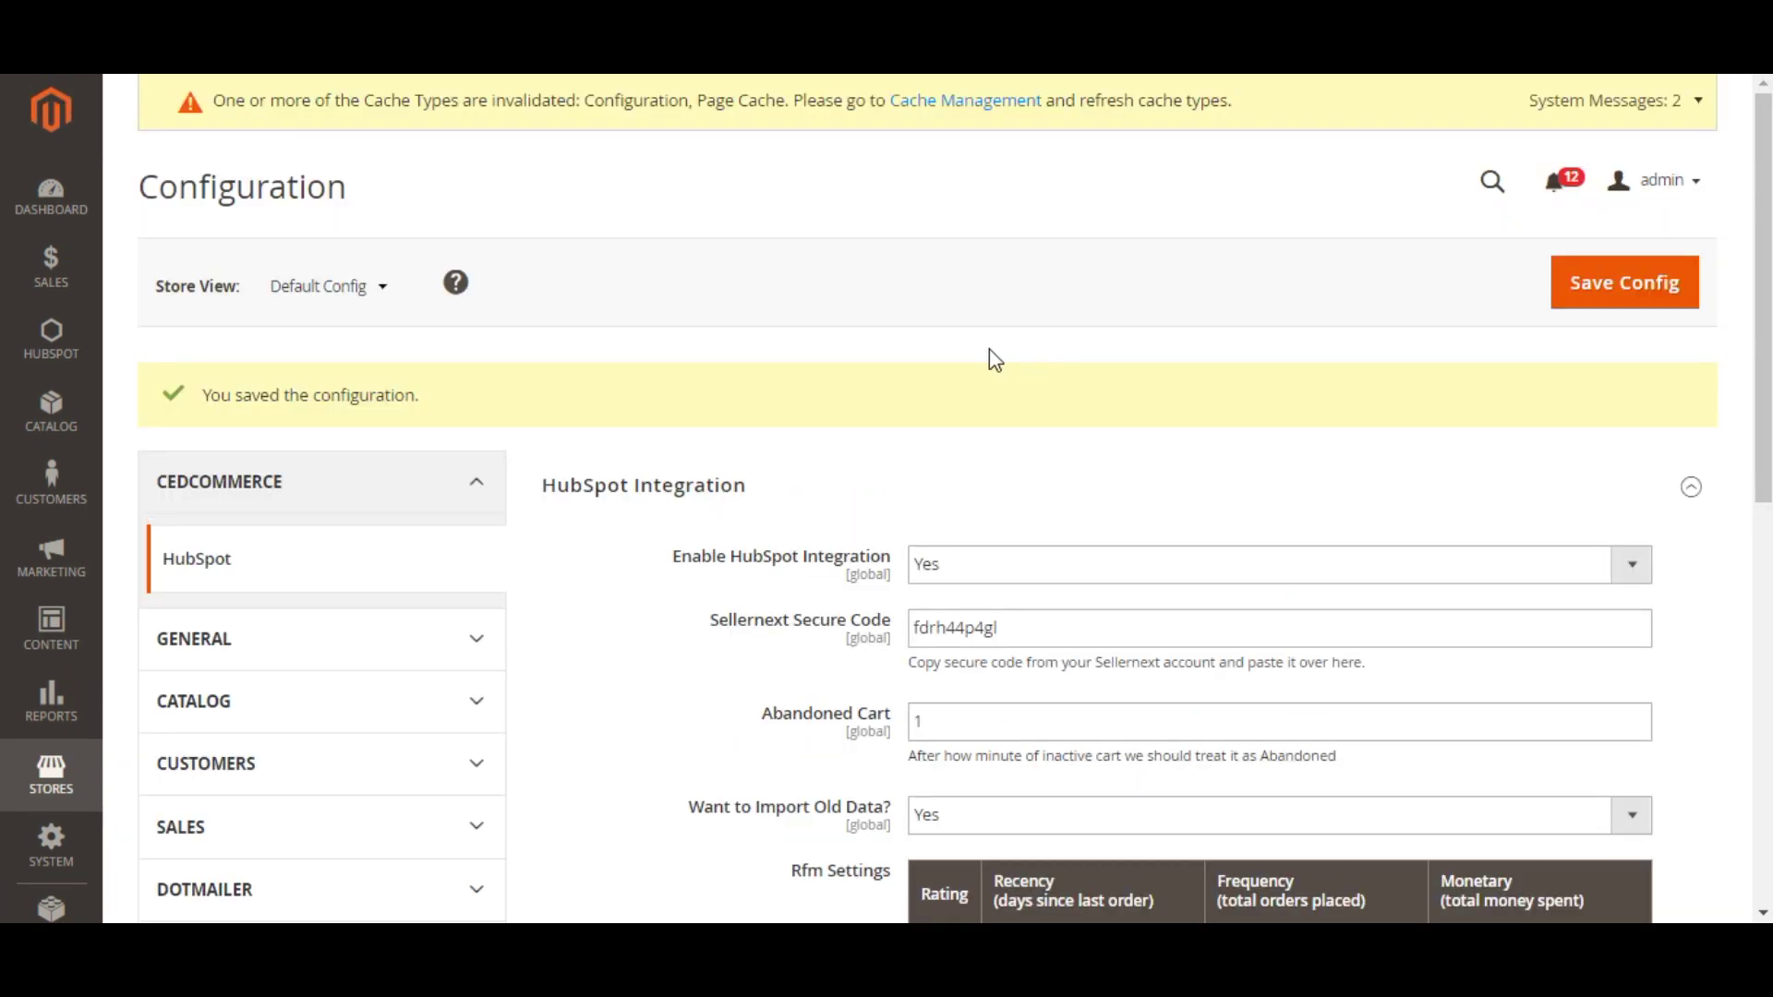
left_click(1606, 286)
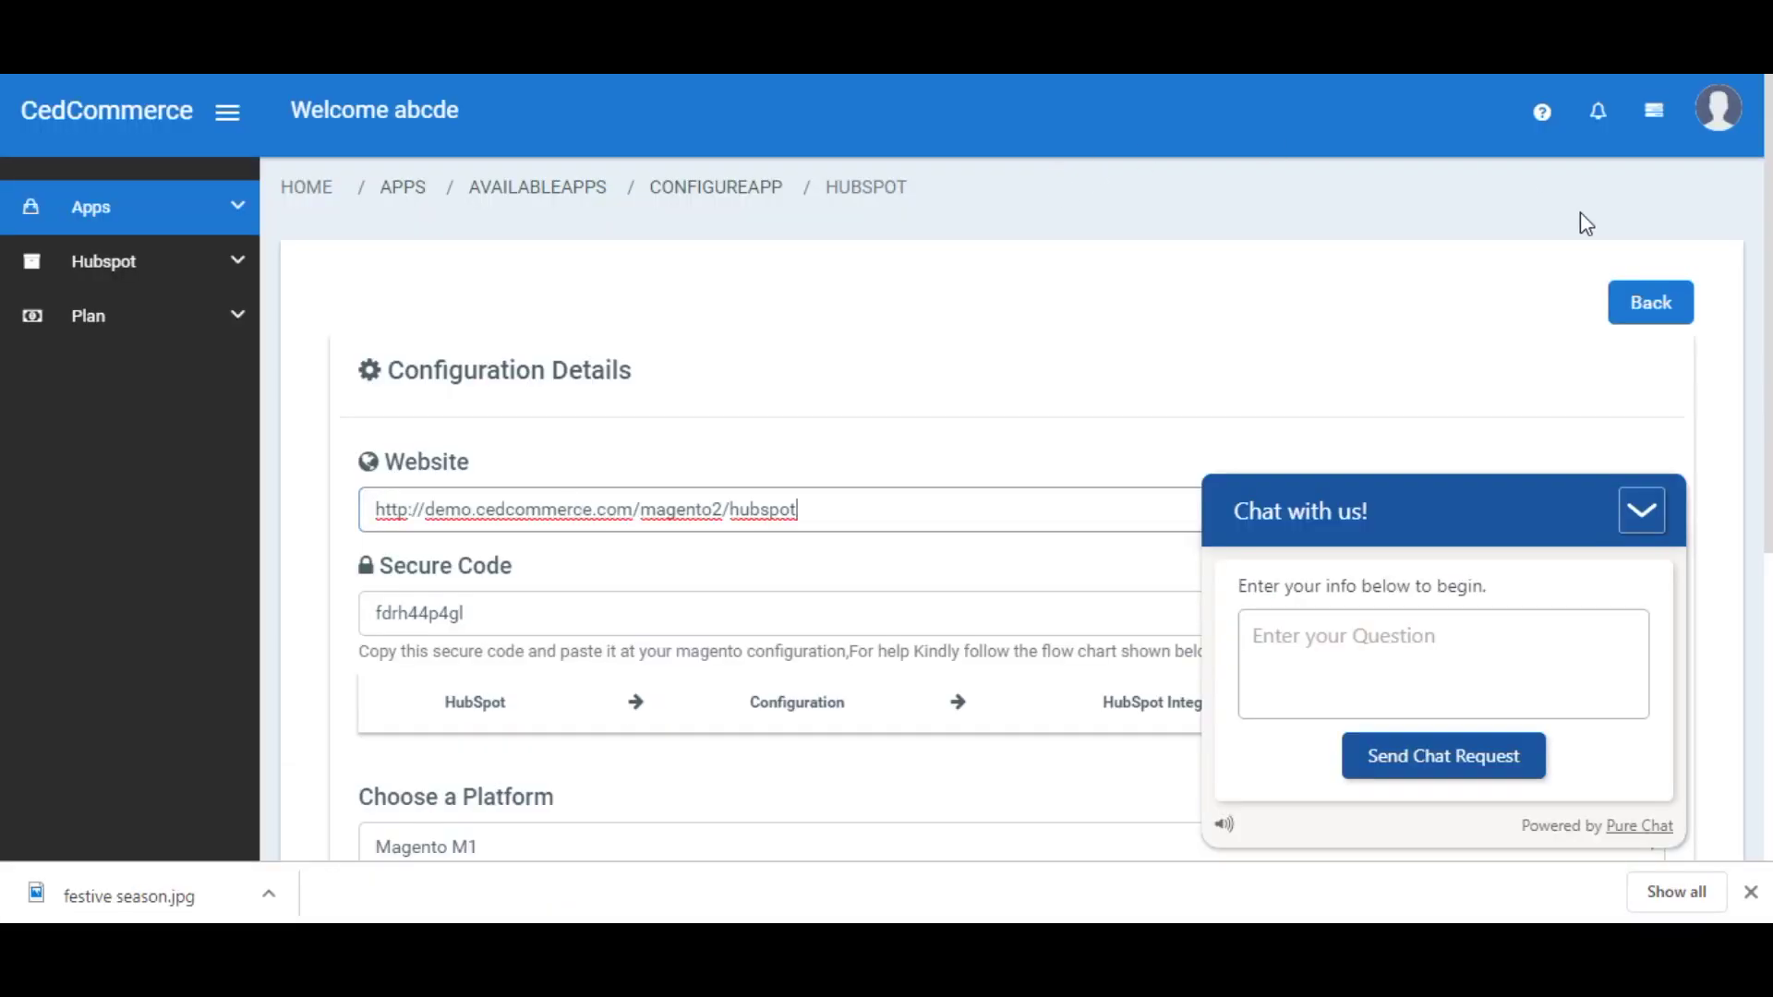
- Close the chat popup, select Magento M2, test the store connection, and connect to HubSpot
left_click(1641, 511)
left_click(989, 518)
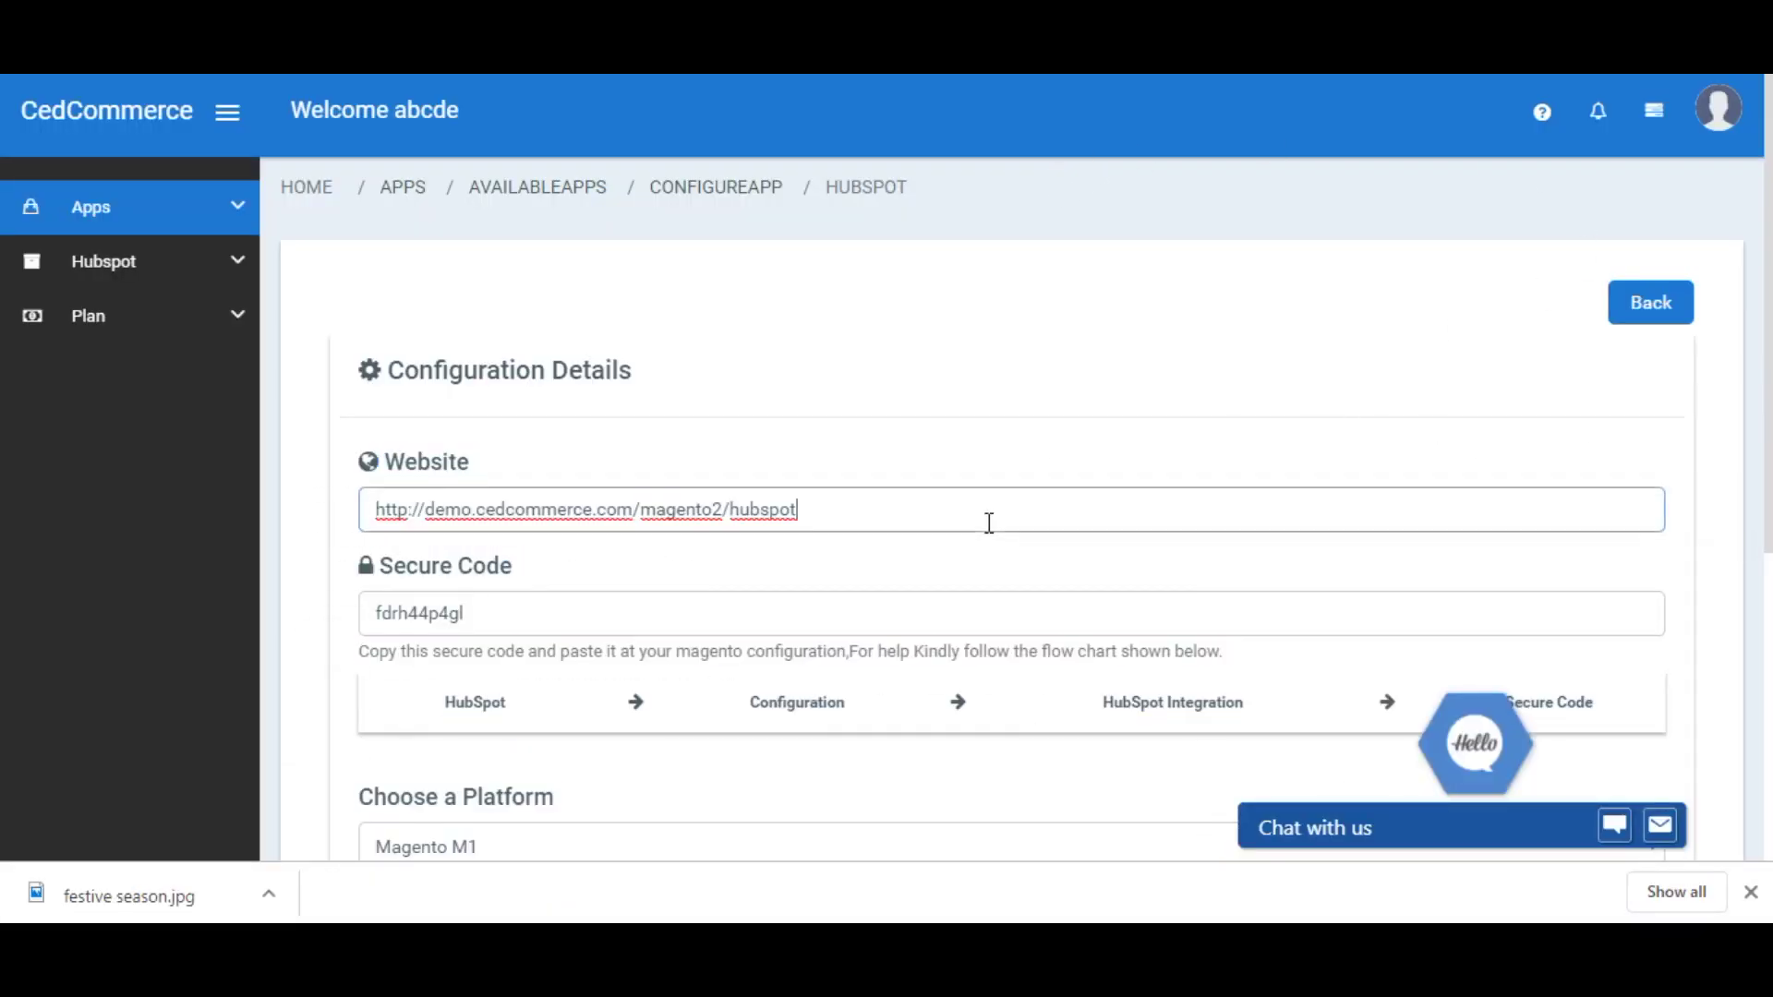
scroll(661, 467, "down", 1)
scroll(412, 469, "down", 2)
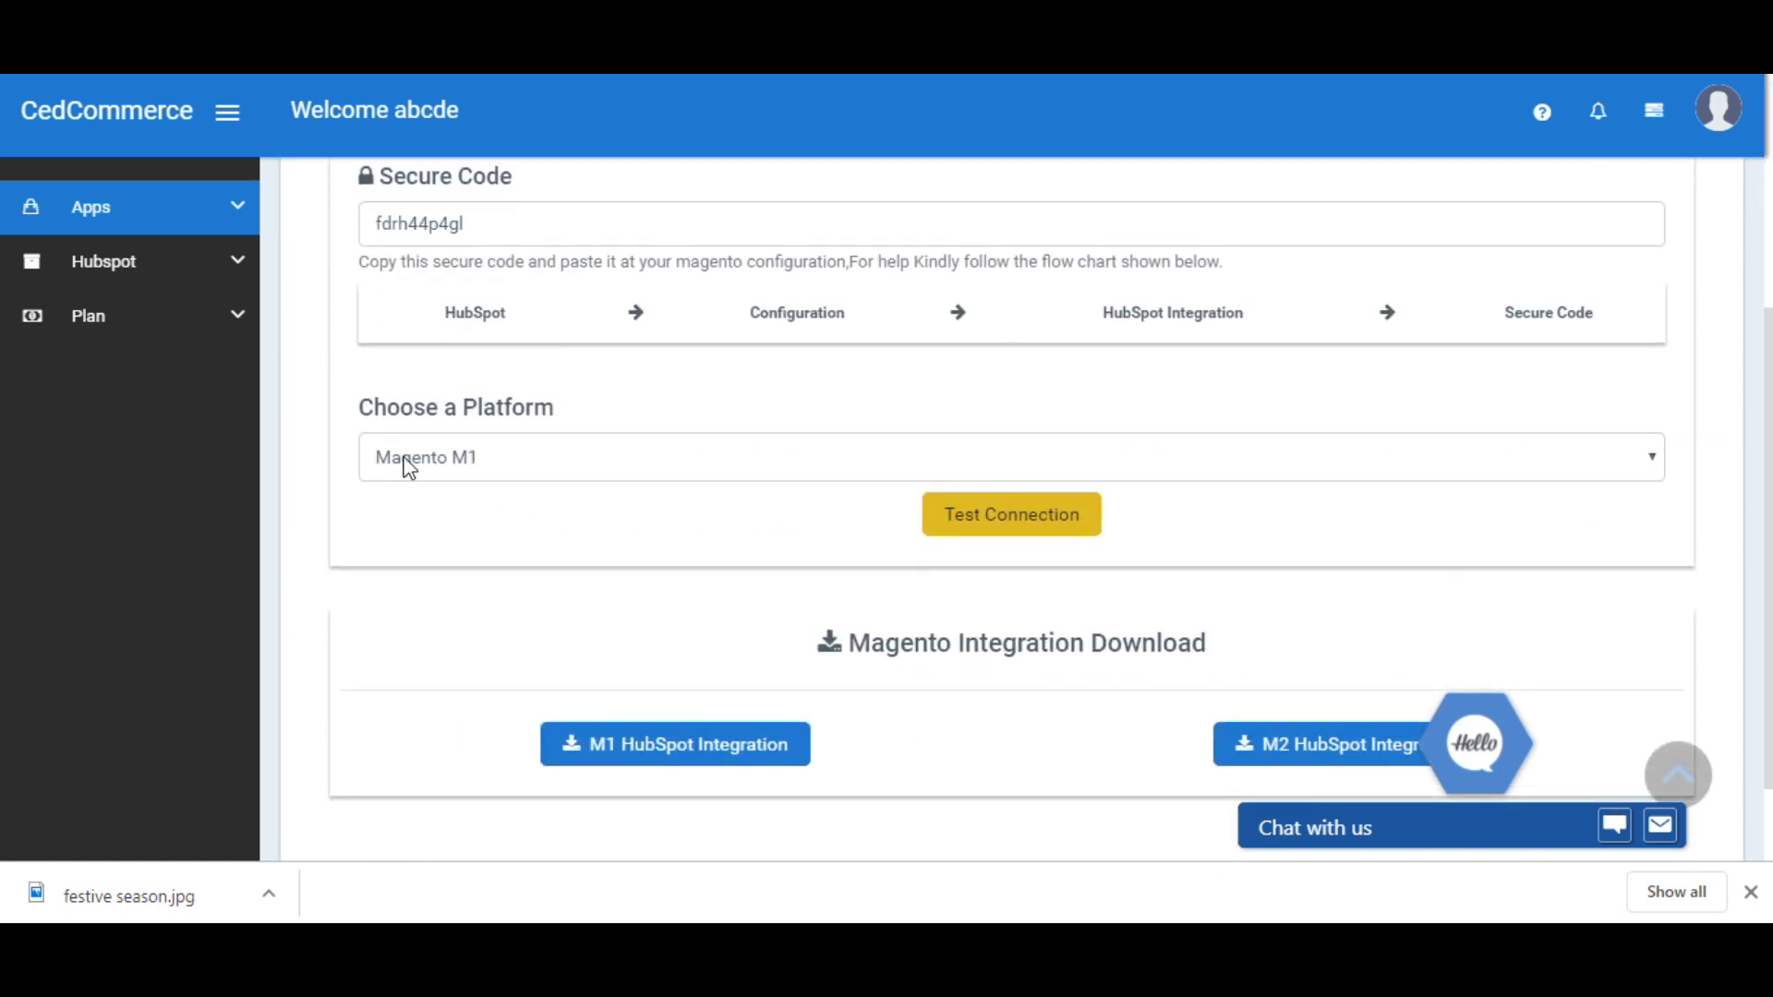
left_click(571, 457)
left_click(554, 513)
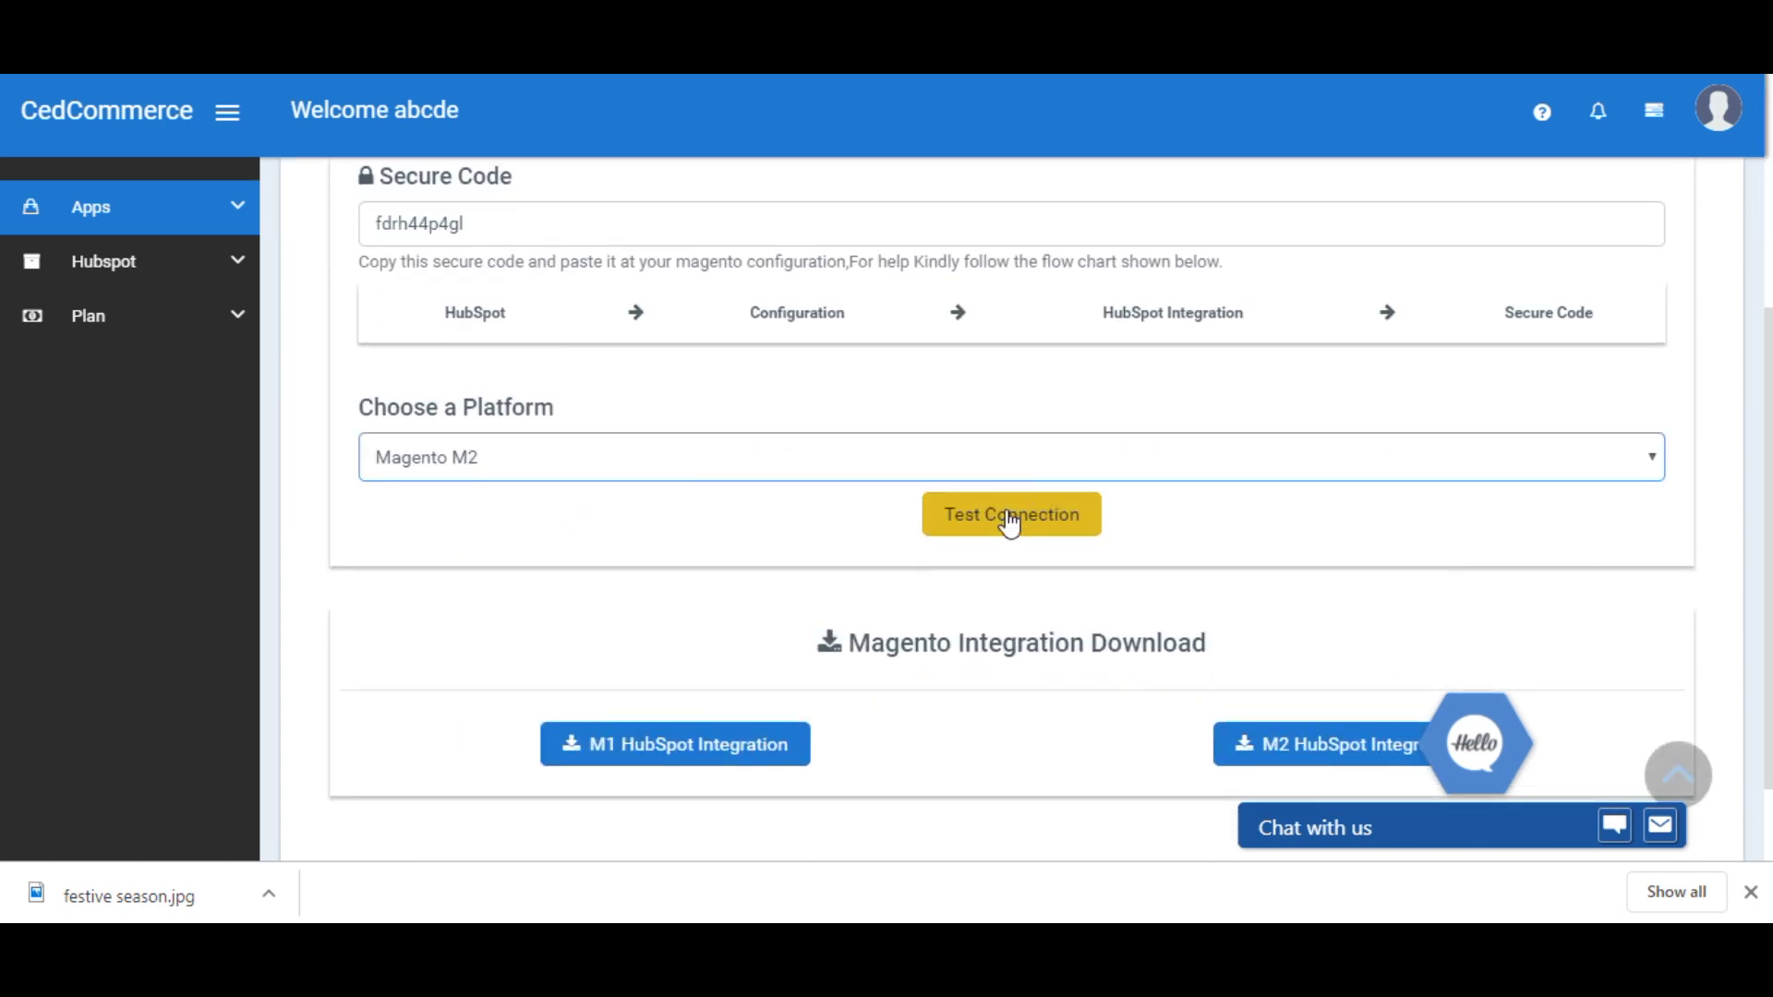
left_click(1003, 527)
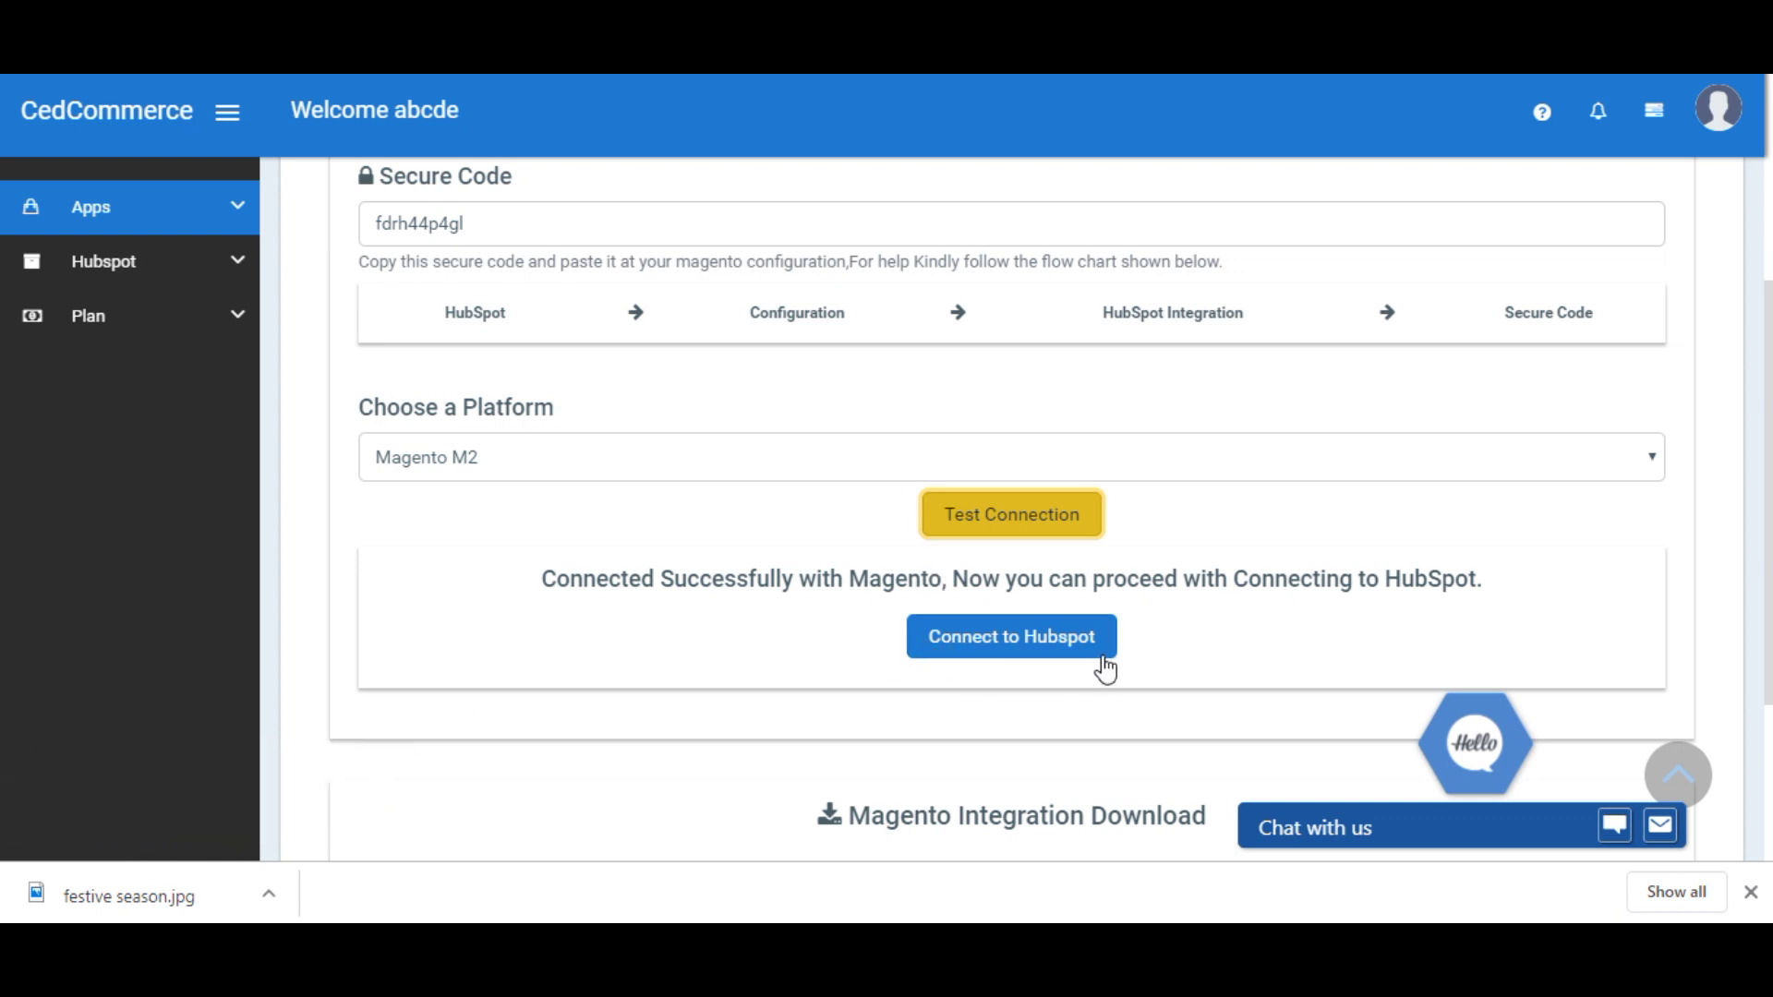
left_click(1022, 642)
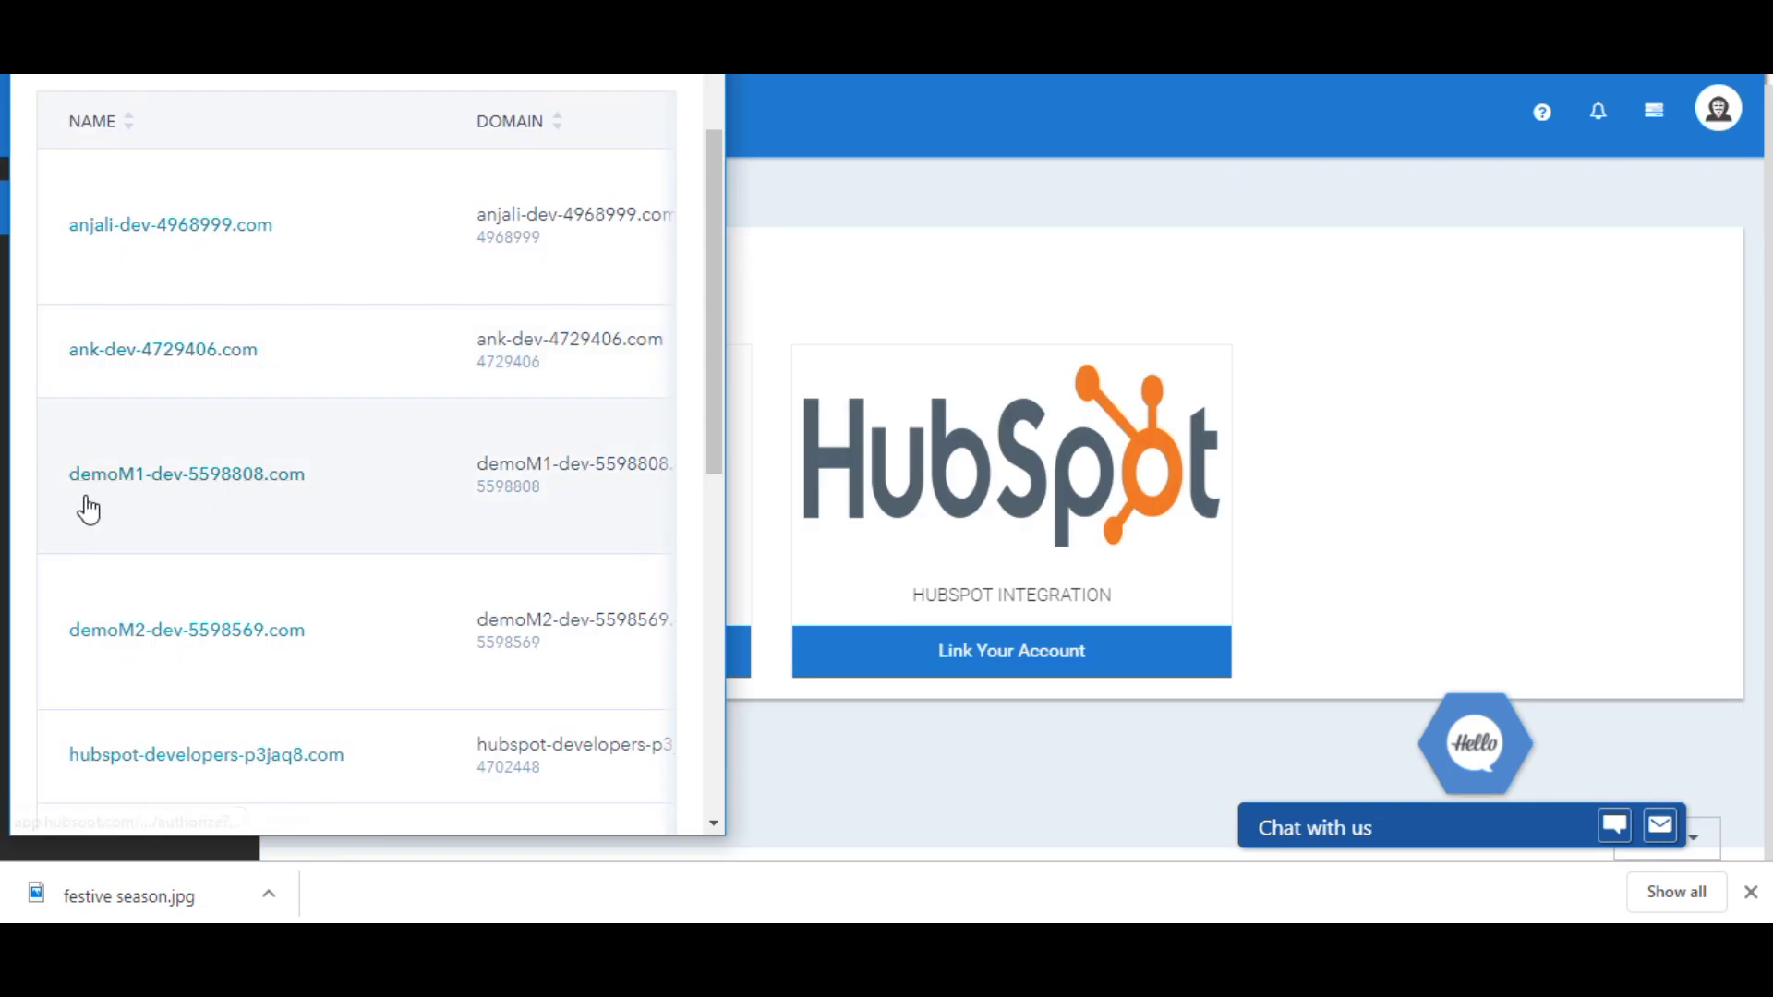
- Connect the demoM2-dev-5598569.com HubSpot account, open it, and view its imported contacts
triple_click(140, 605)
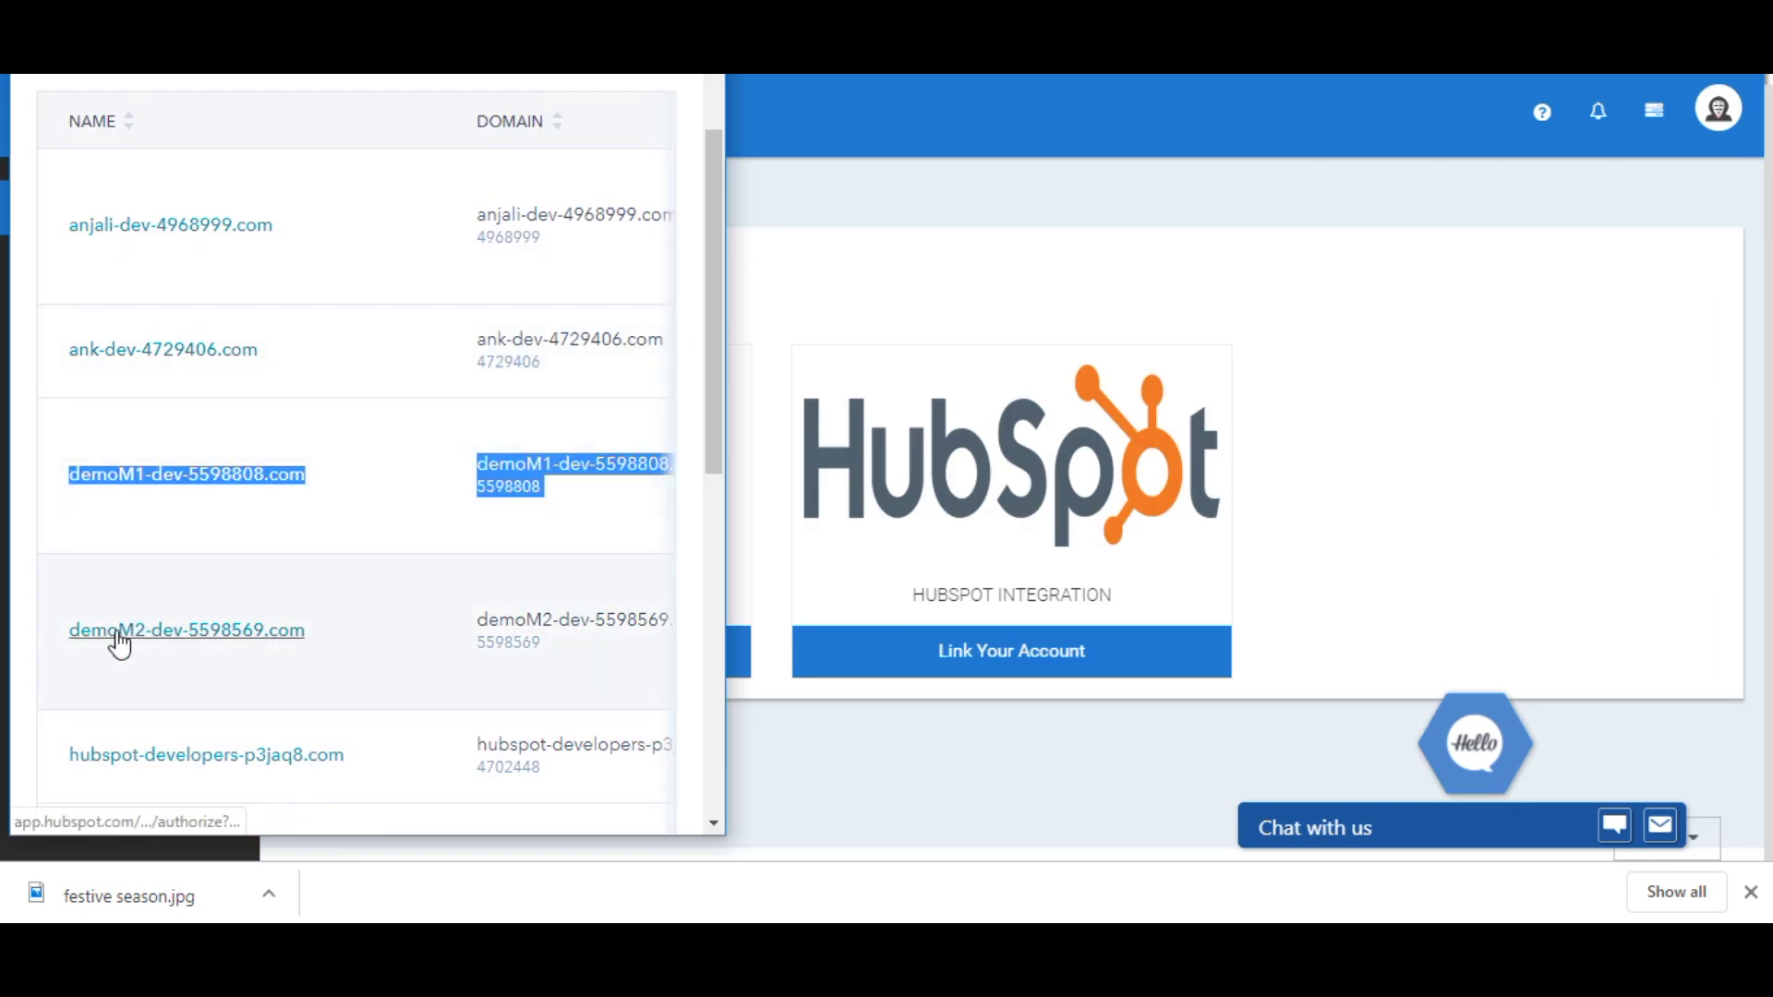
left_click(119, 642)
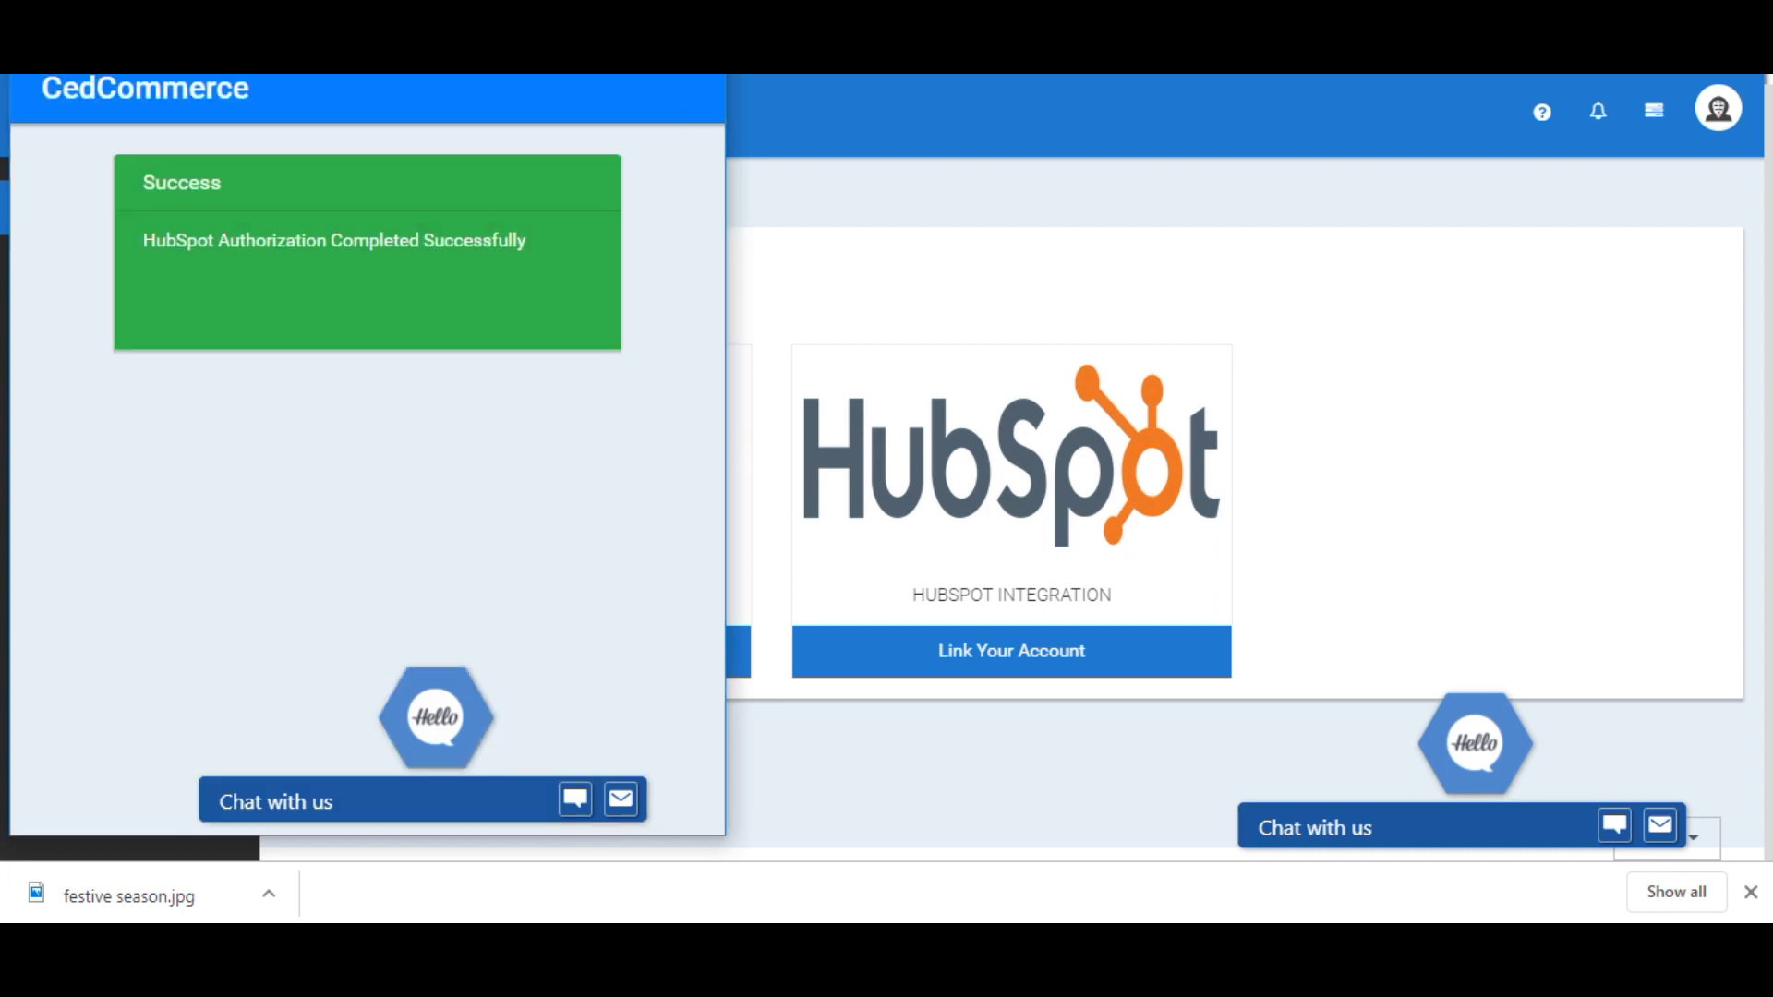
mouse_move(887, 775)
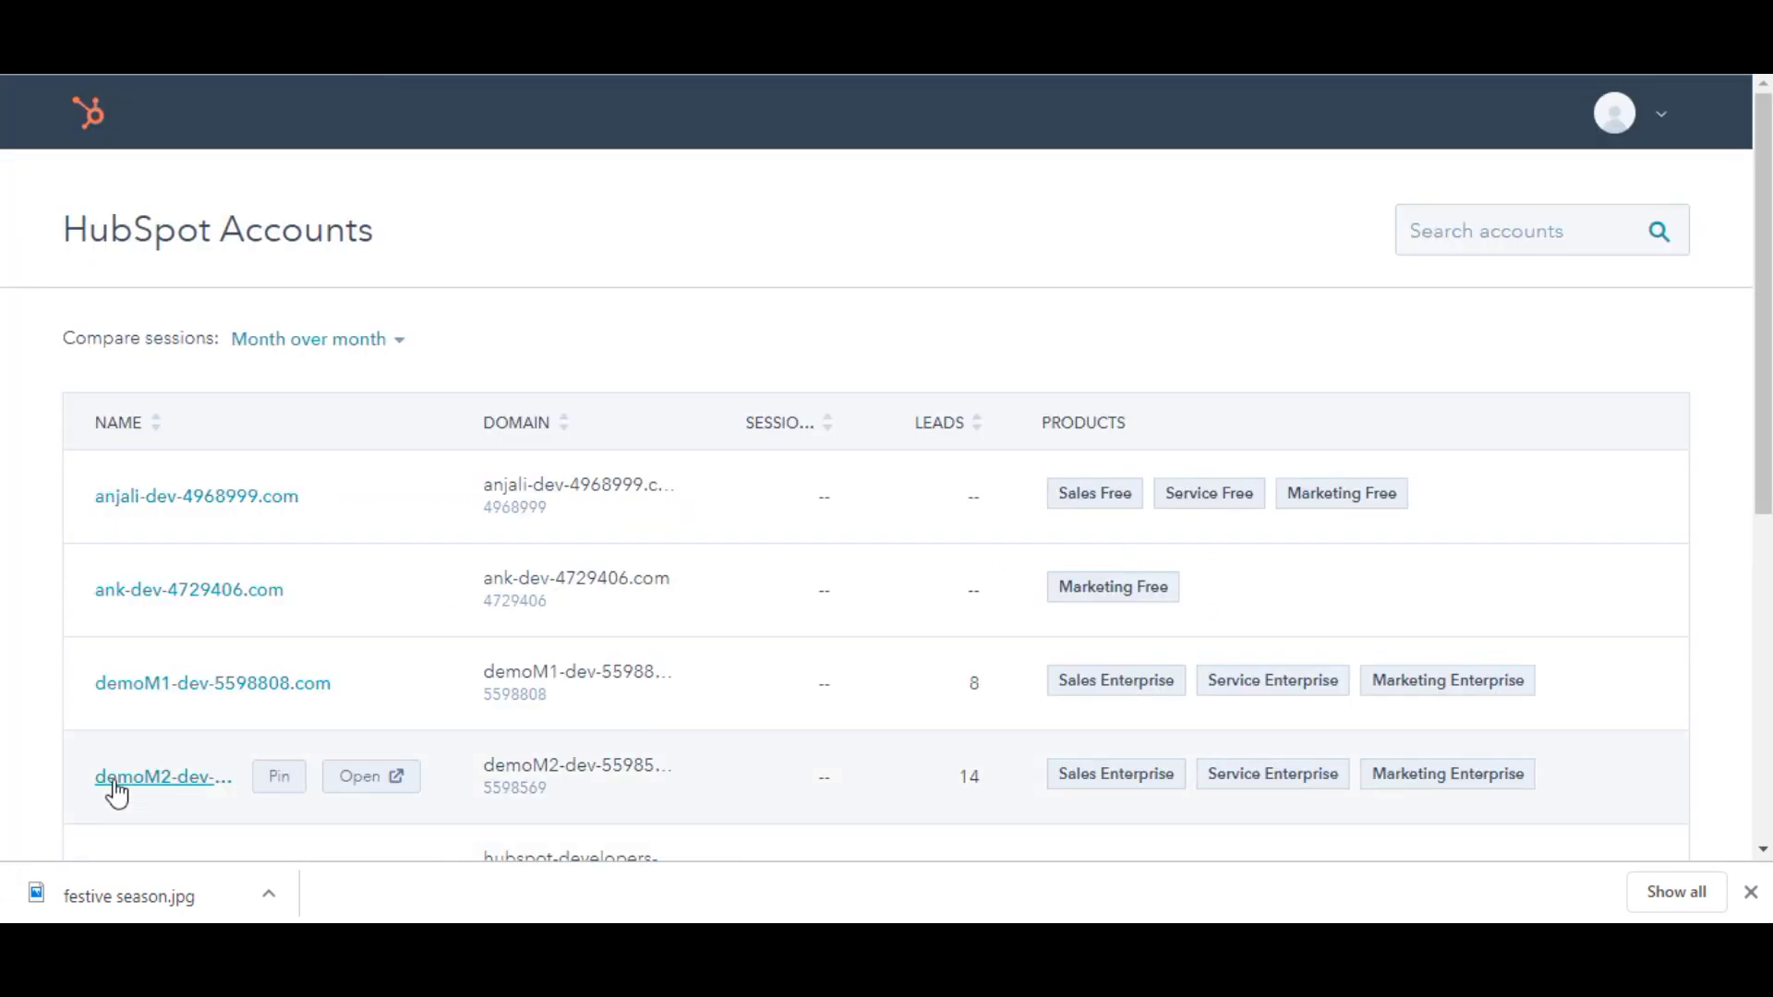
left_click(121, 785)
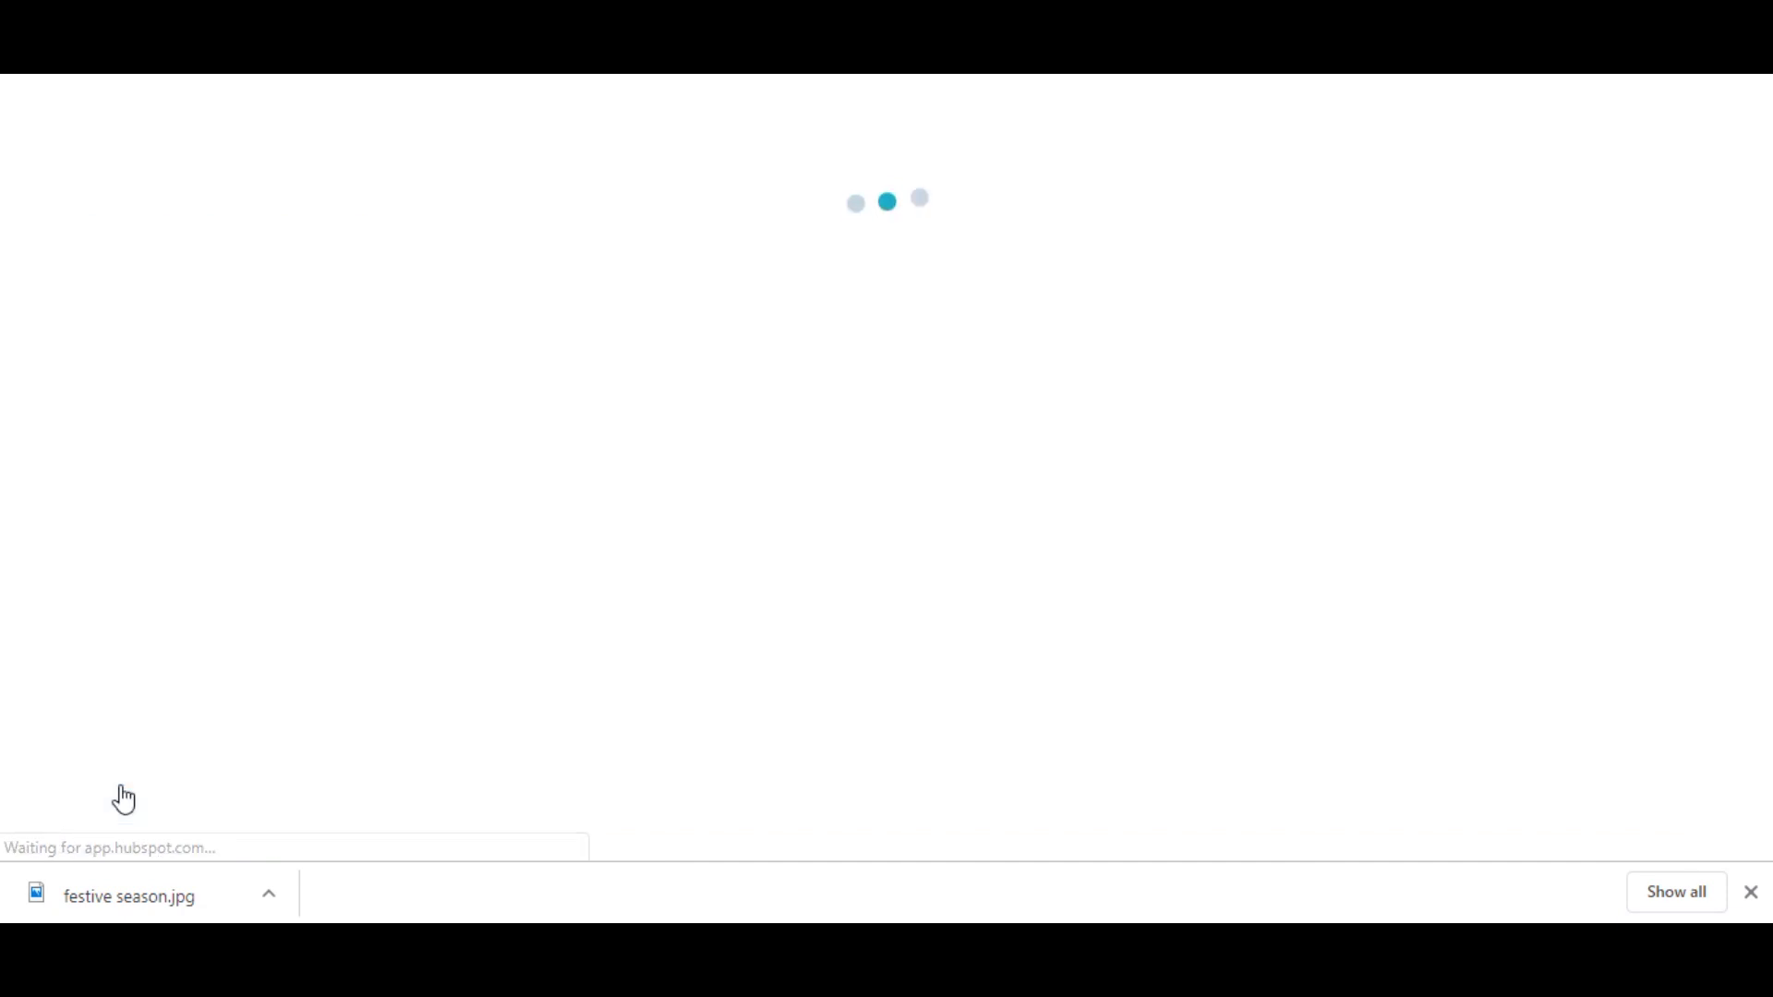
left_click(220, 262)
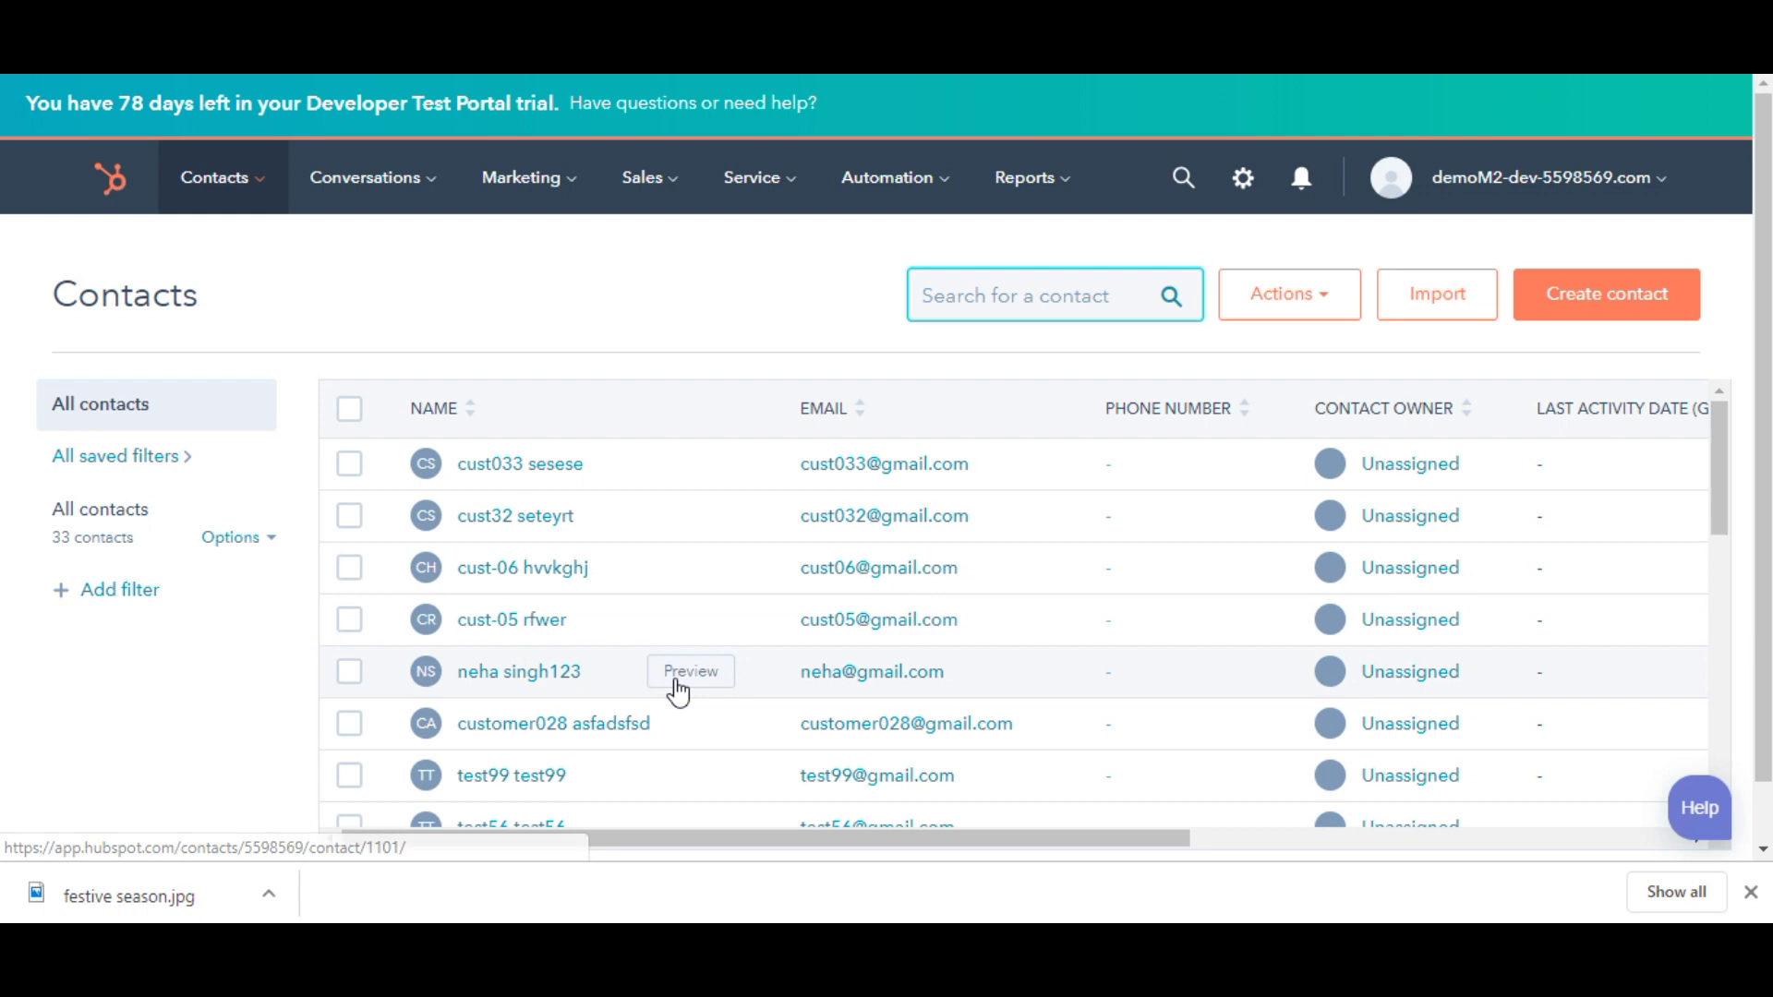
scroll(624, 706, "down", 3)
scroll(457, 561, "up", 3)
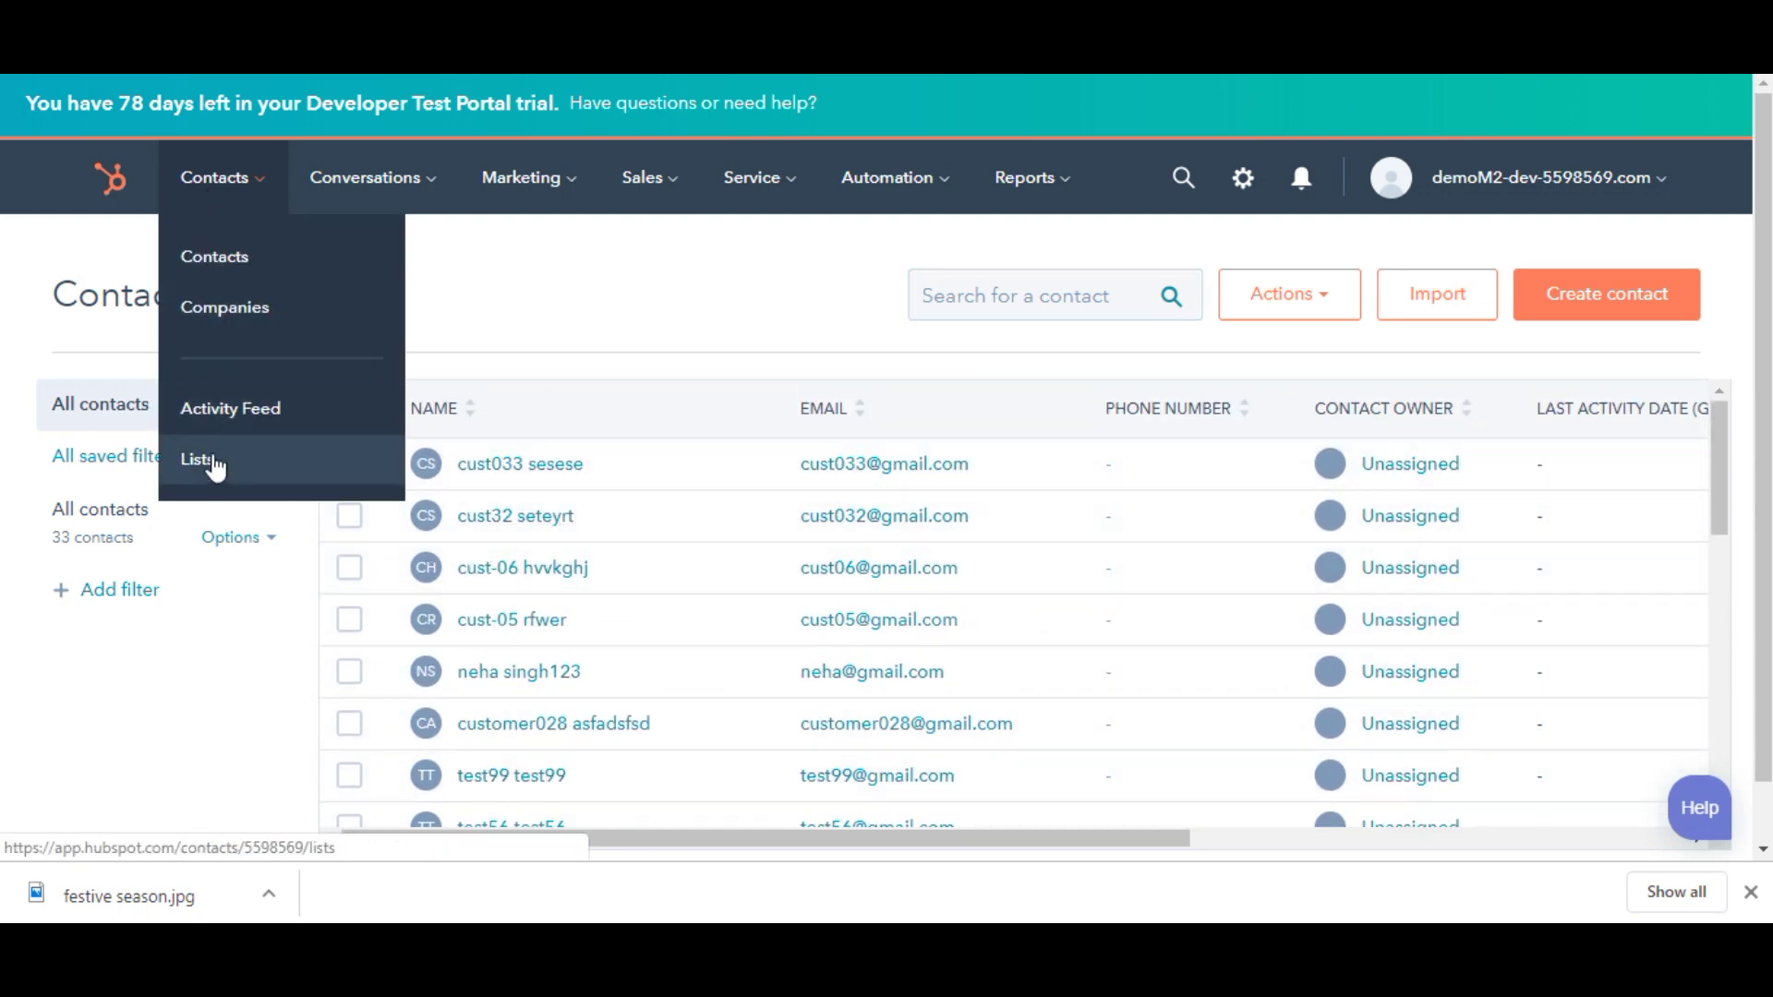
- Review the portal's contact lists, Ecommerce Pipeline deals board, and CedCommerce automation workflows
left_click(212, 467)
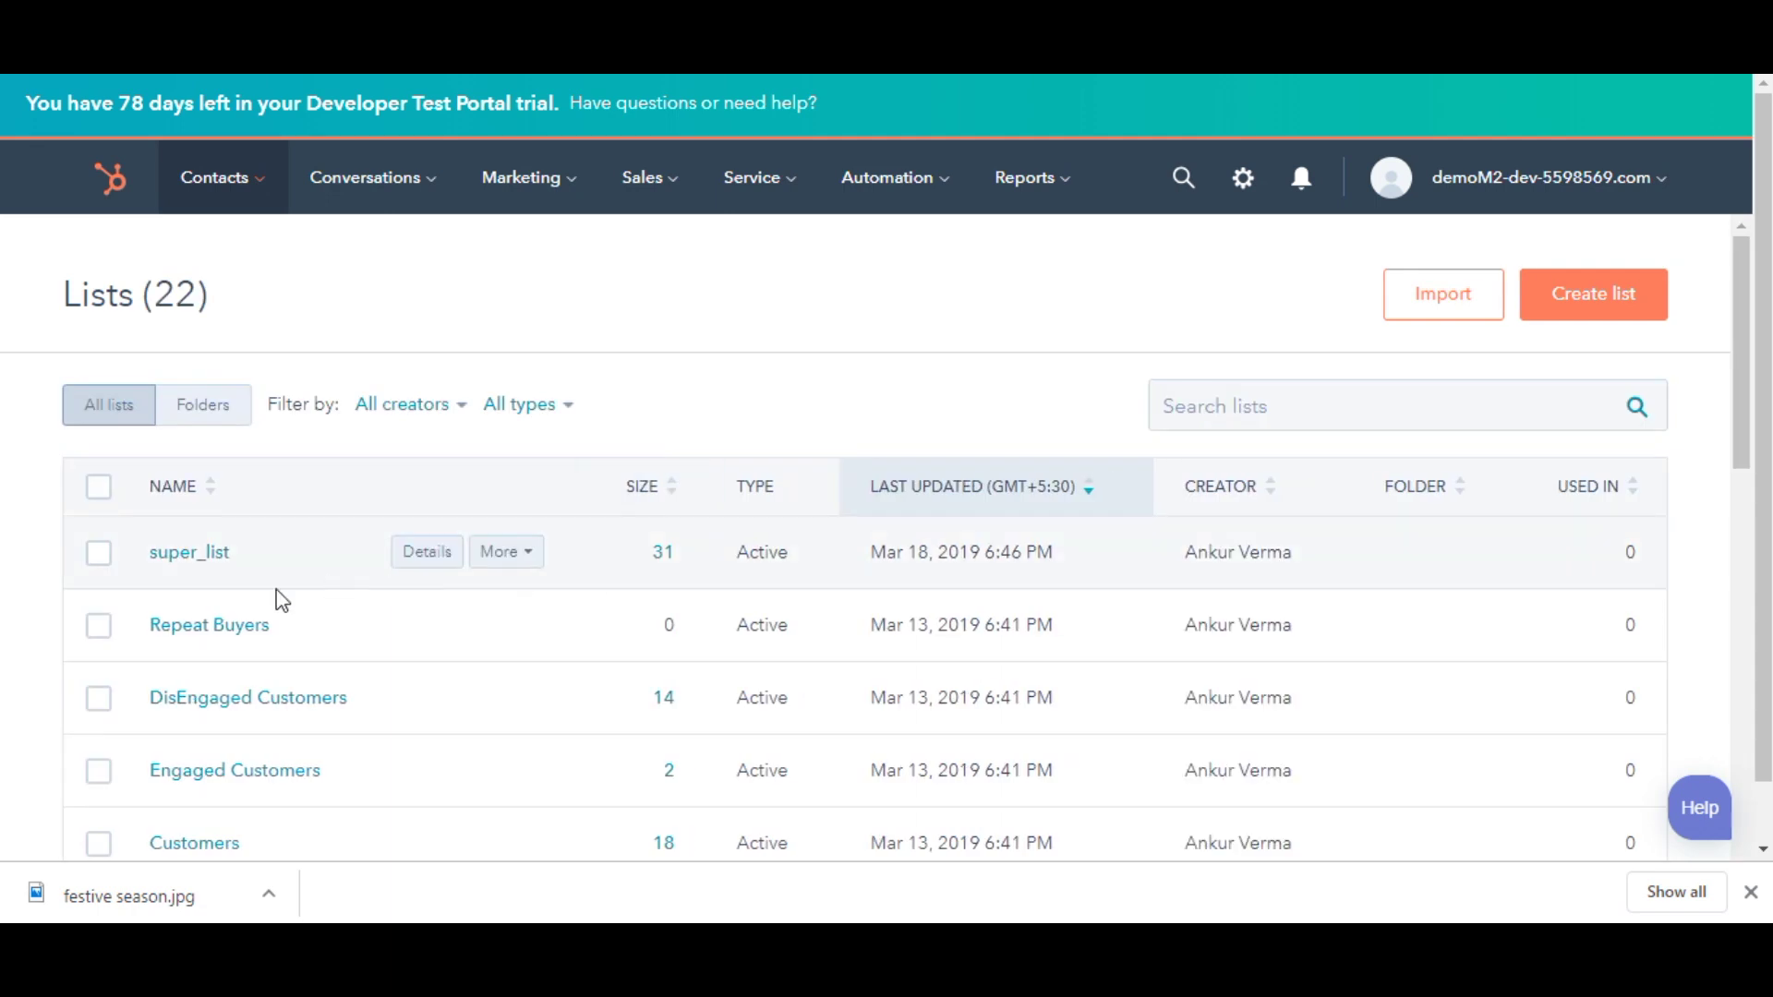
scroll(265, 689, "down", 1)
scroll(265, 688, "down", 1)
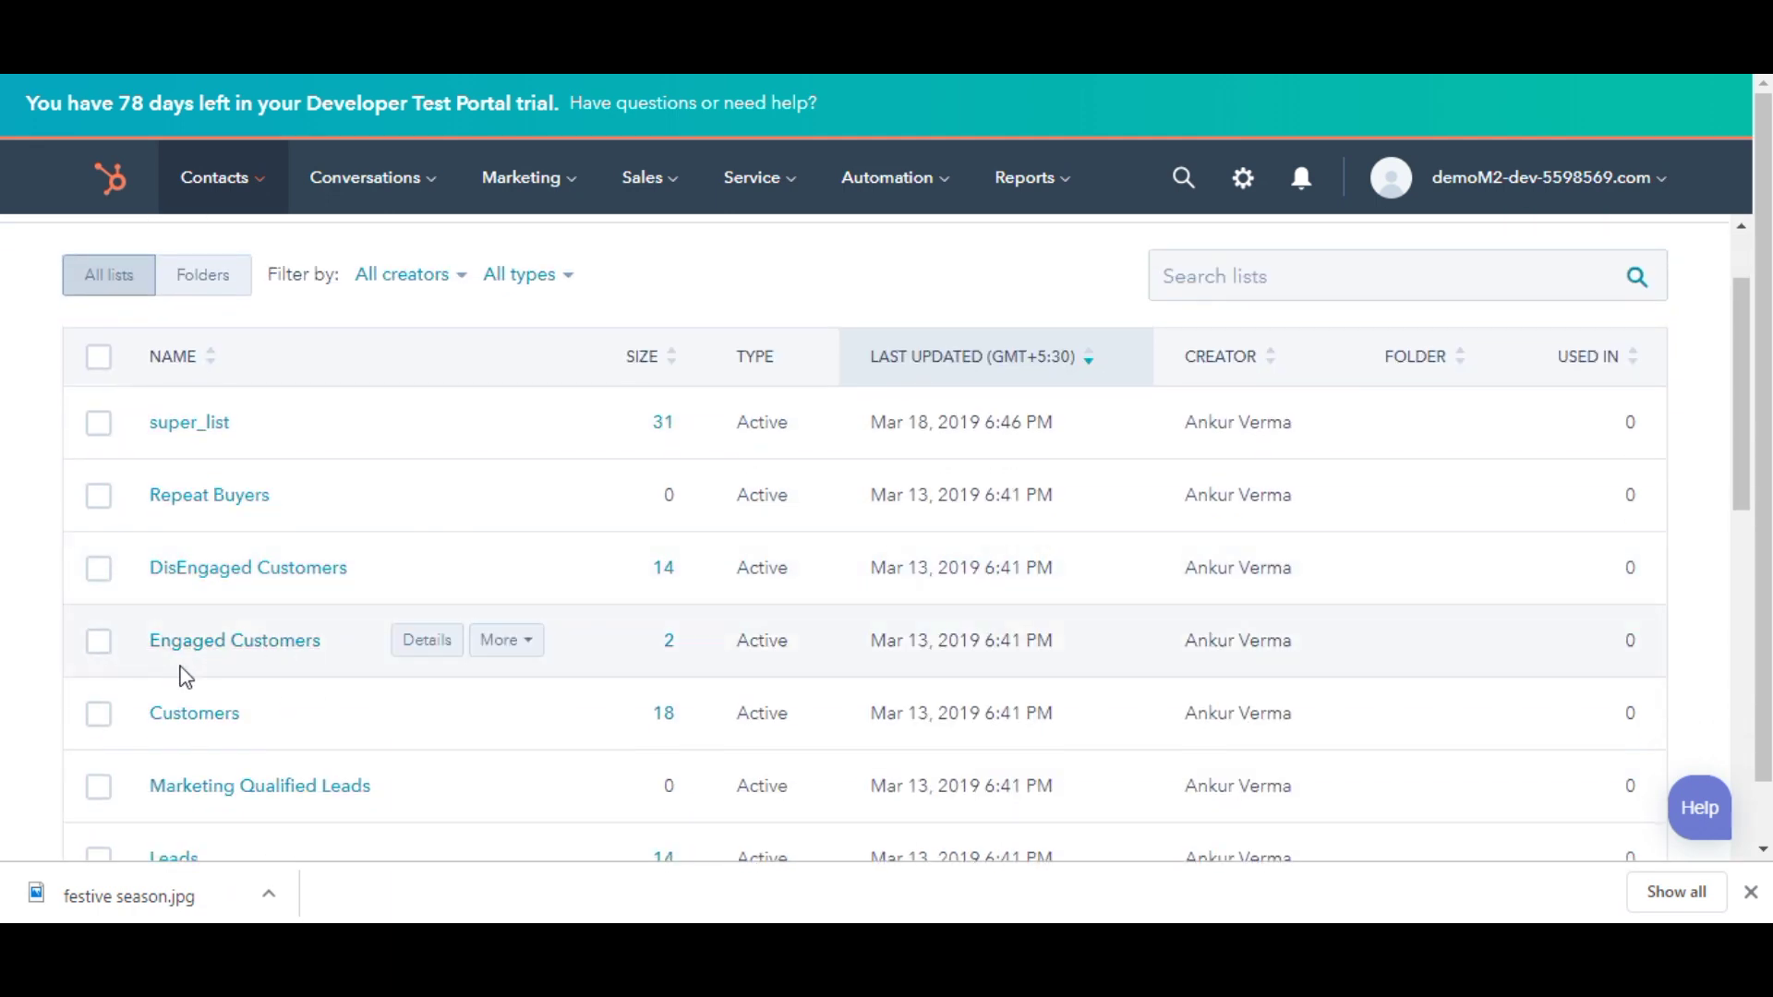
scroll(318, 625, "up", 2)
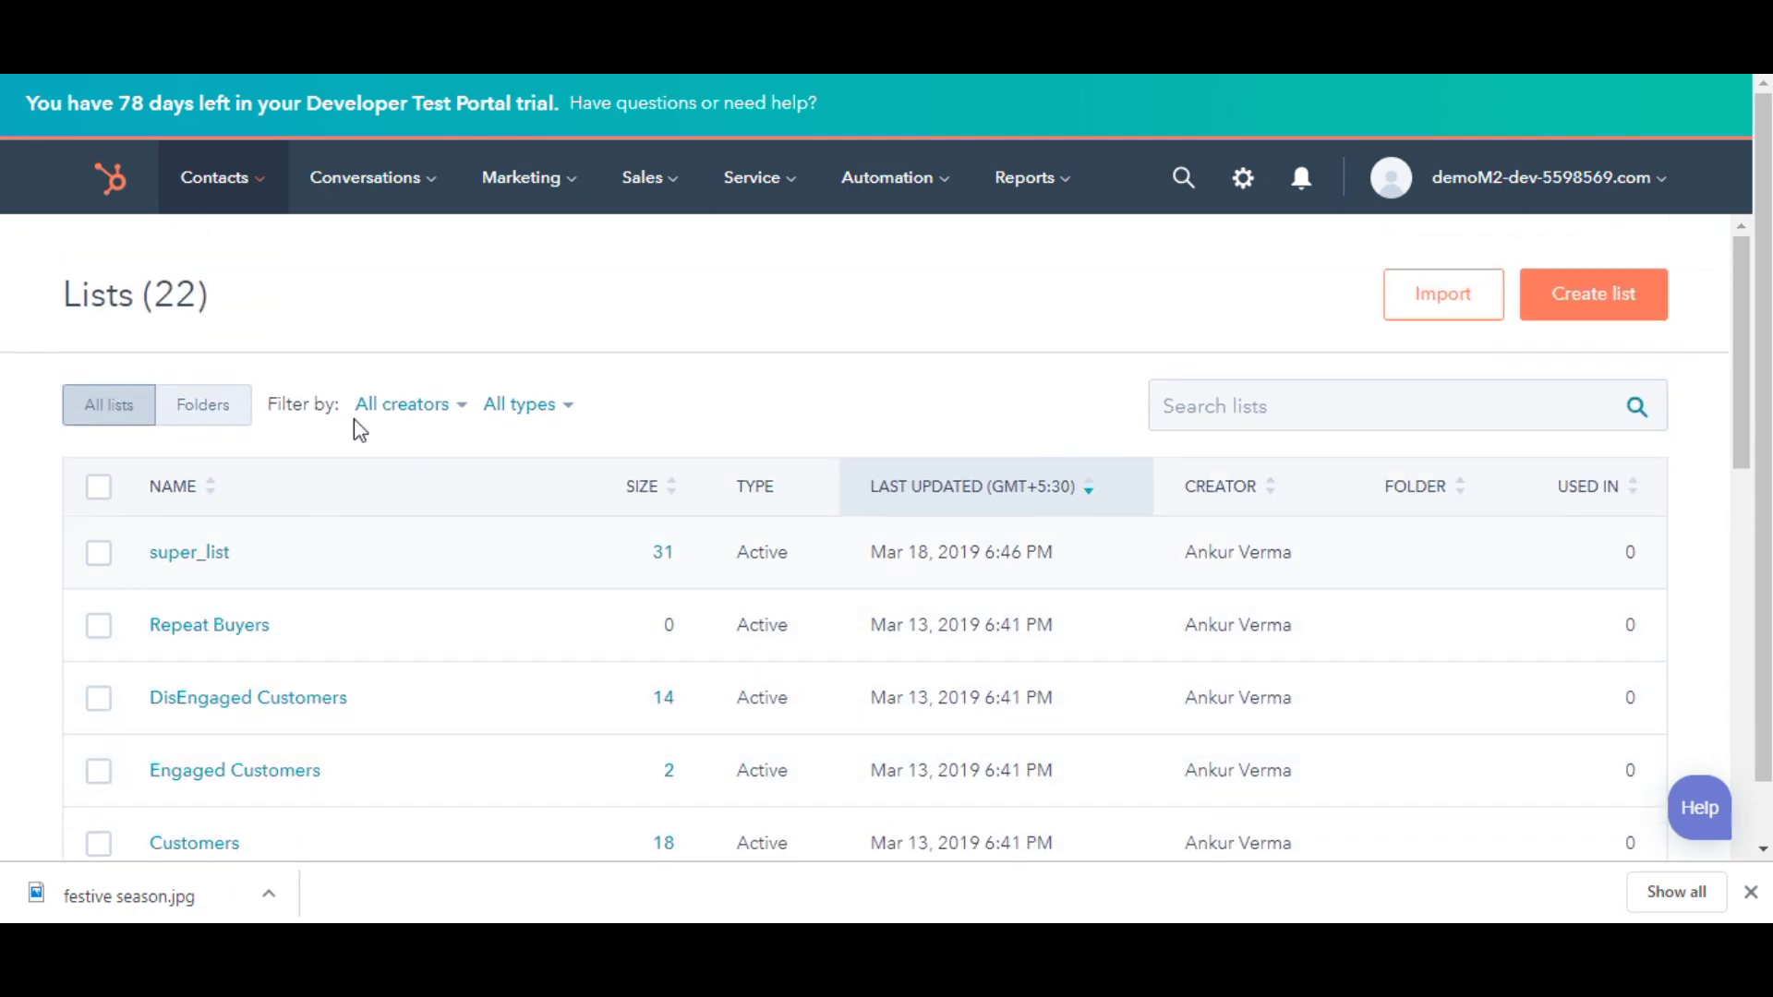
left_click(642, 180)
left_click(654, 257)
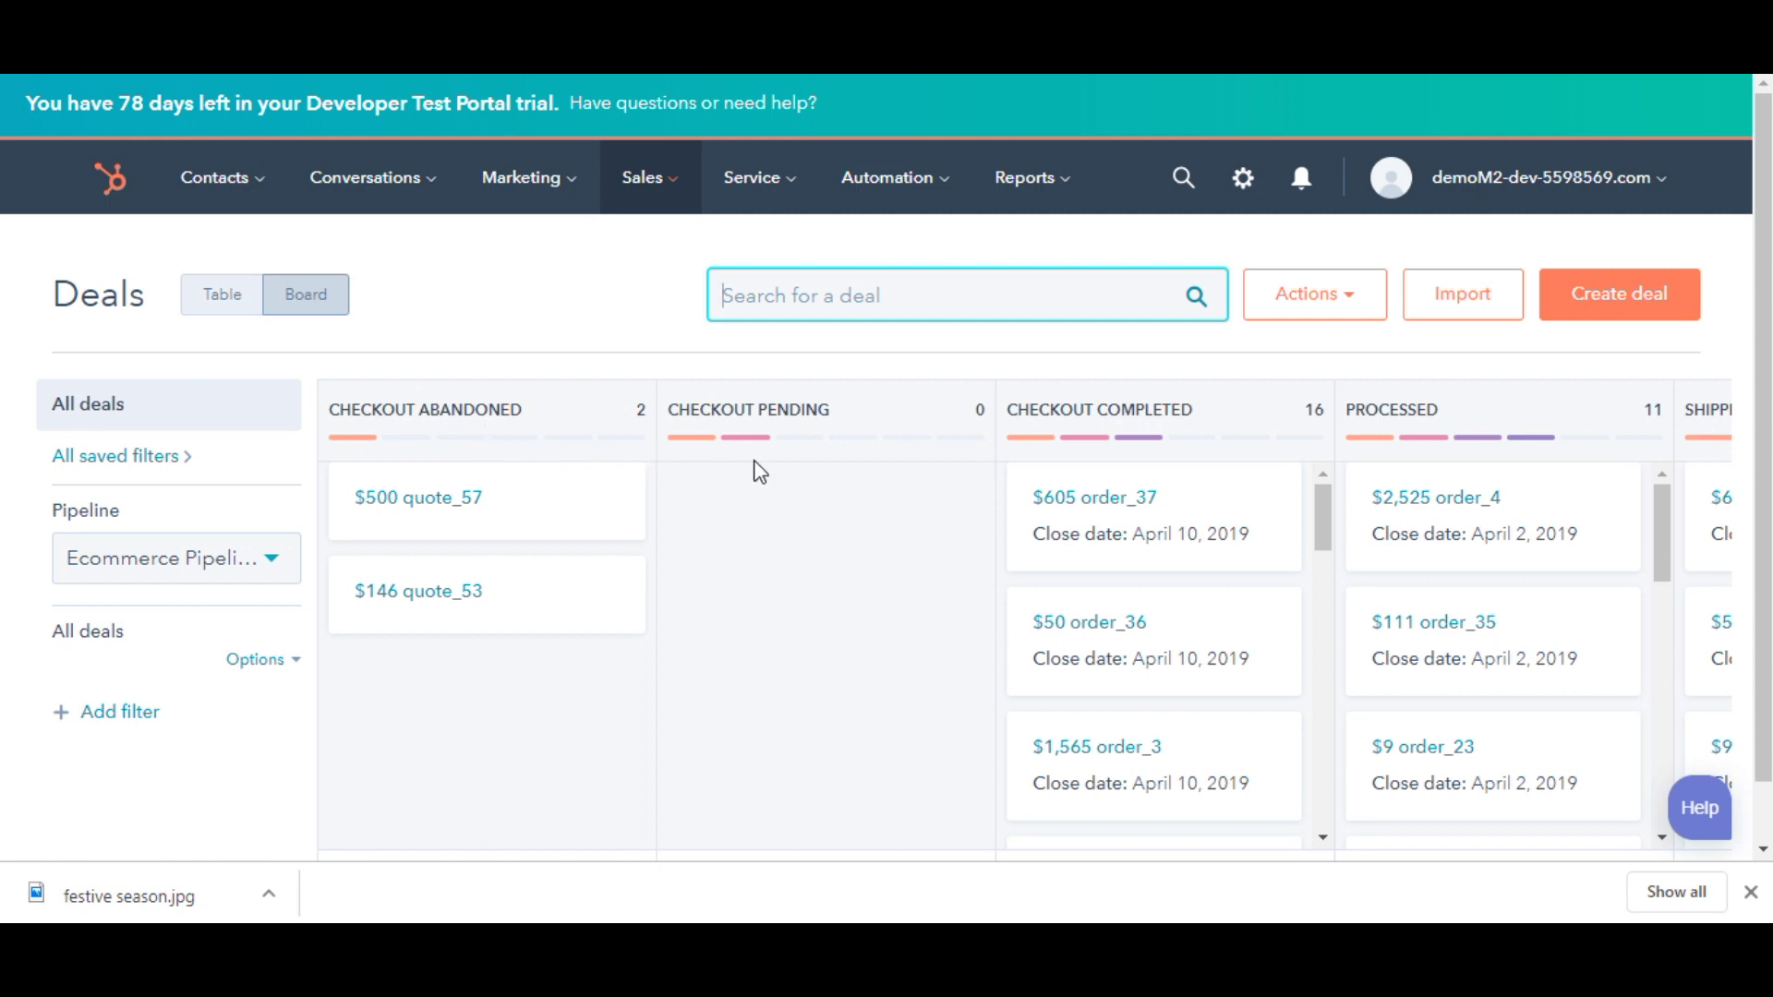
left_click(871, 180)
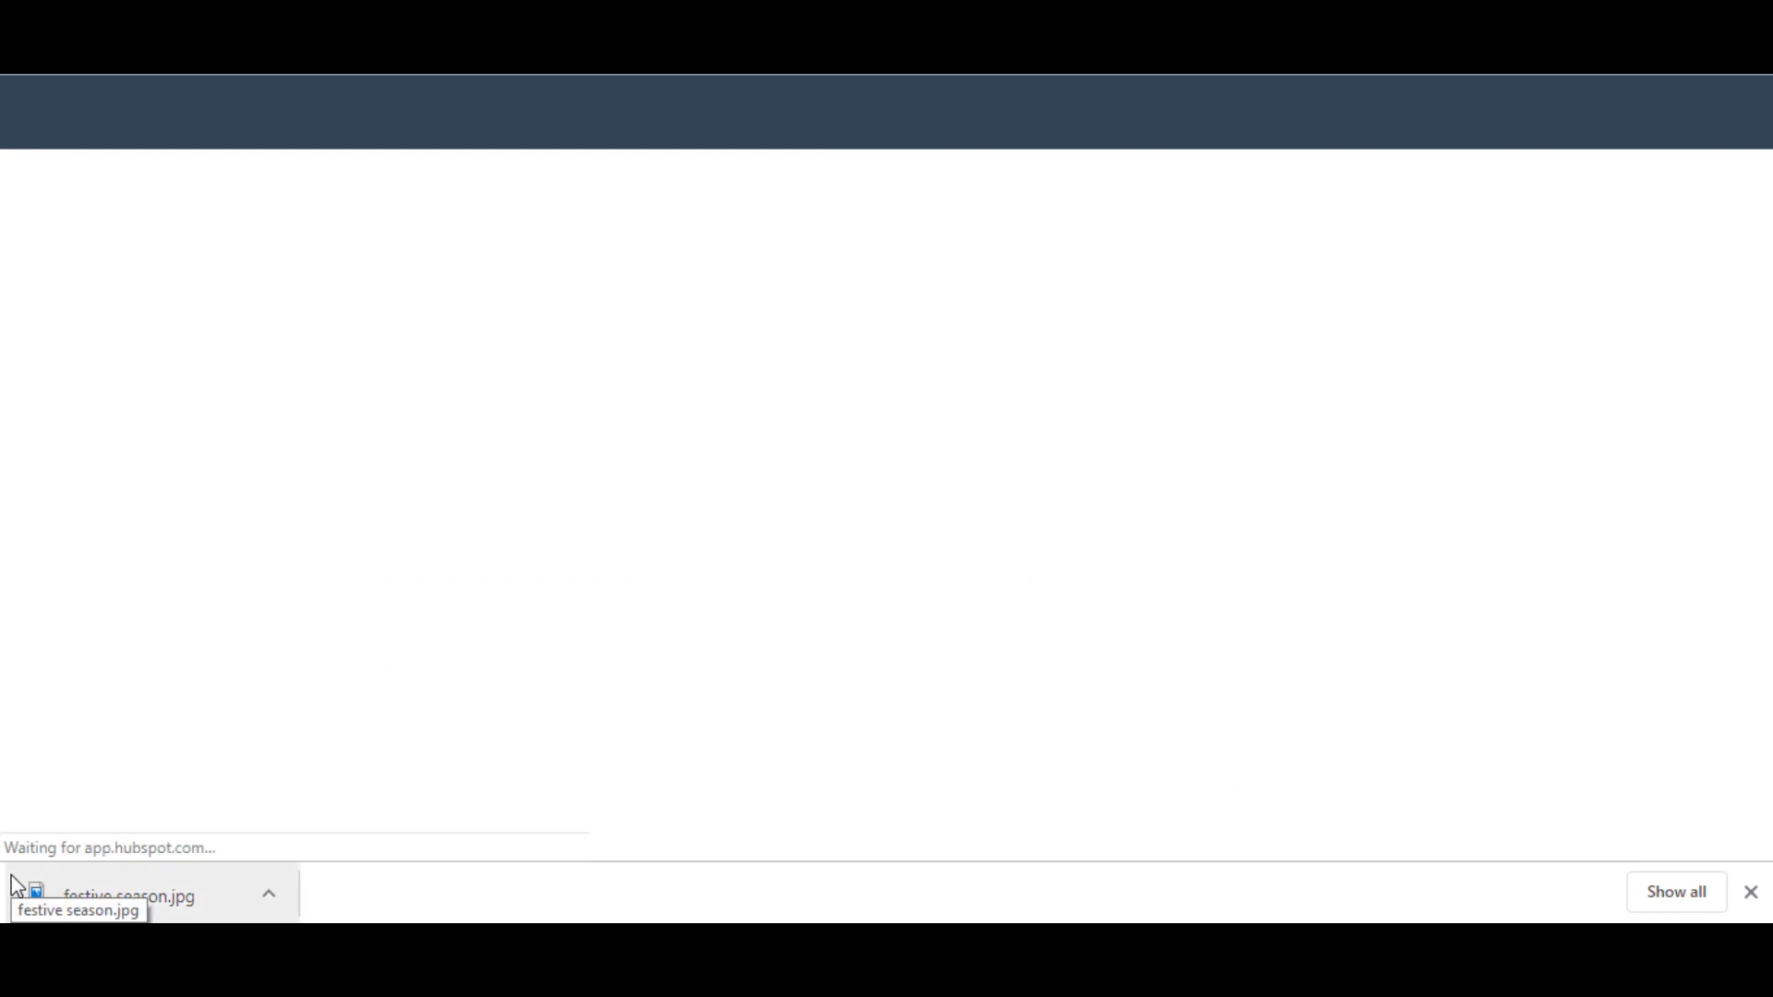
scroll(456, 724, "down", 1)
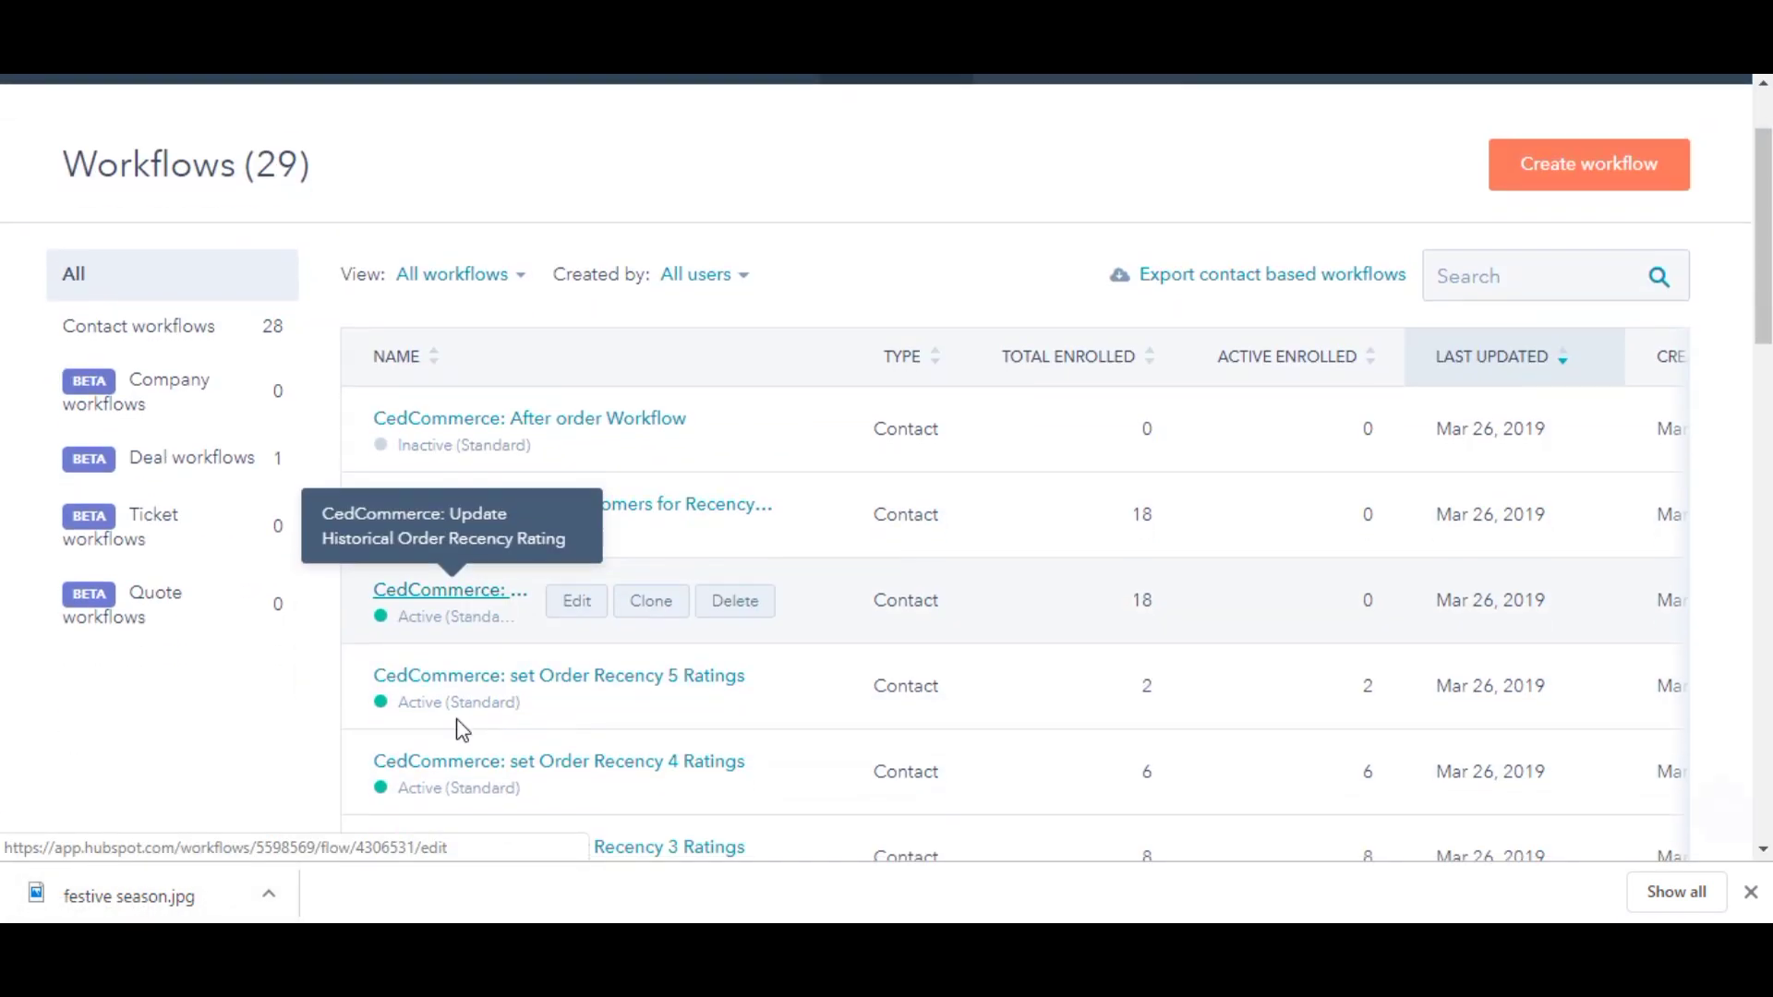
scroll(1357, 522, "up", 1)
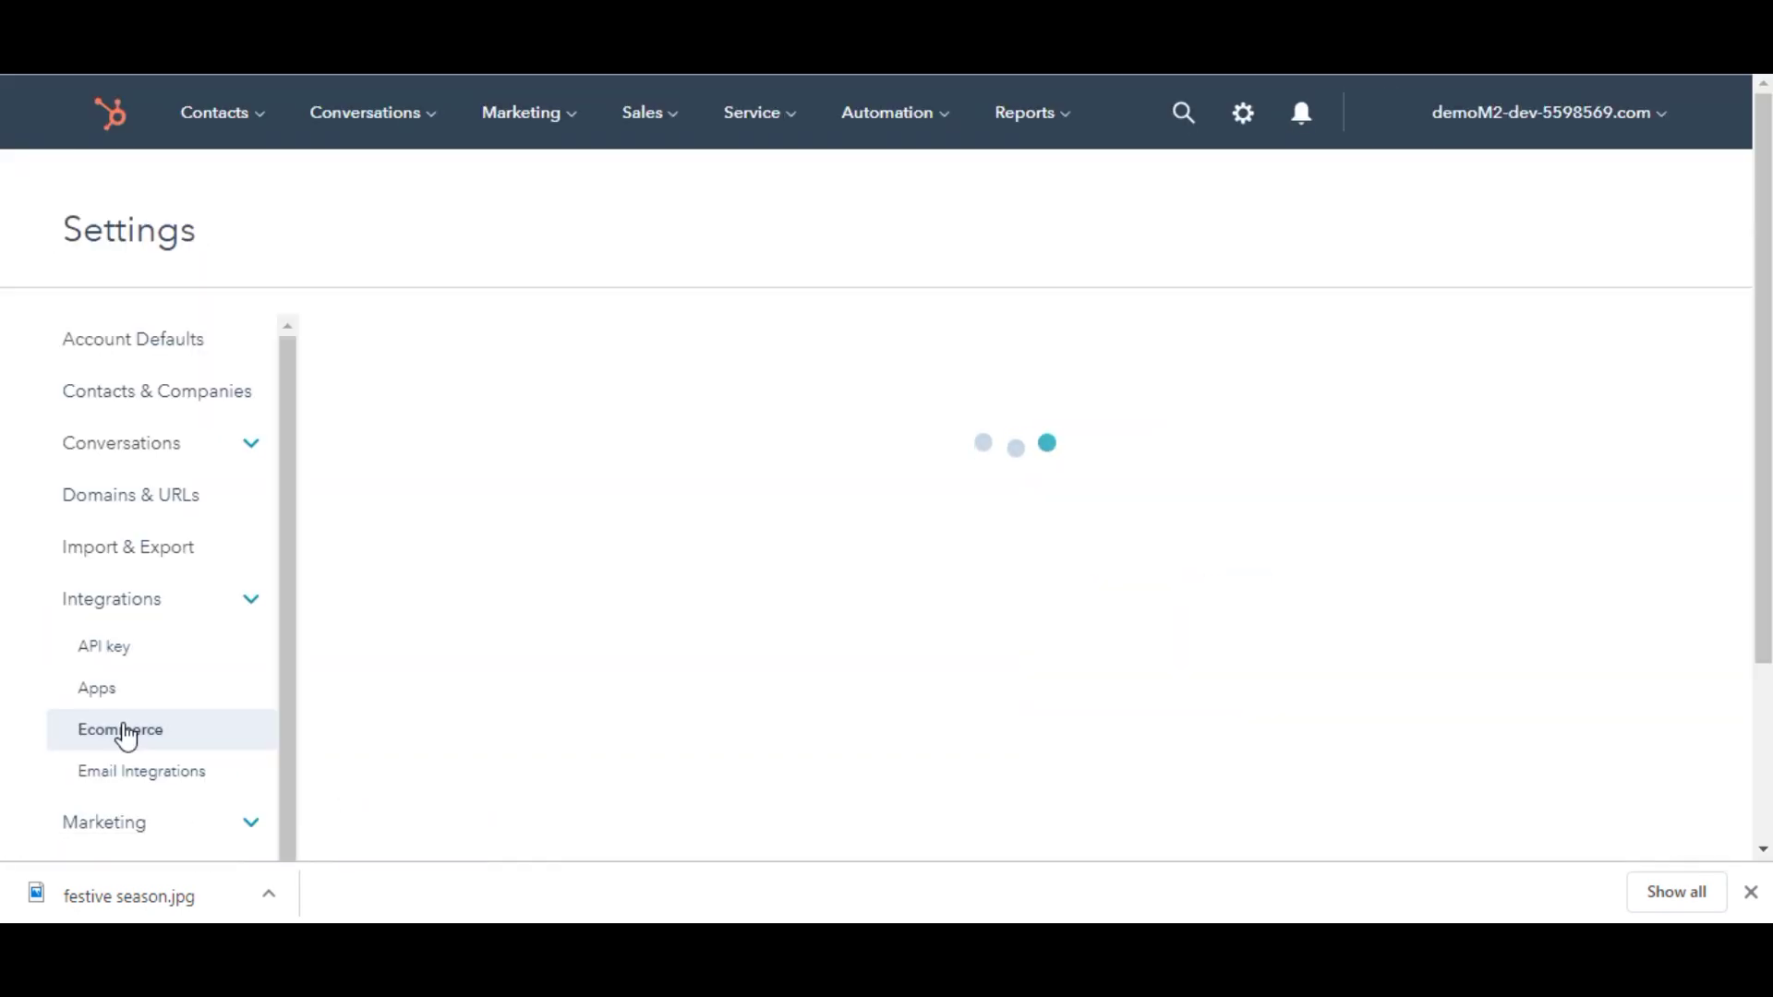
scroll(623, 293, "down", 2)
scroll(431, 228, "up", 1)
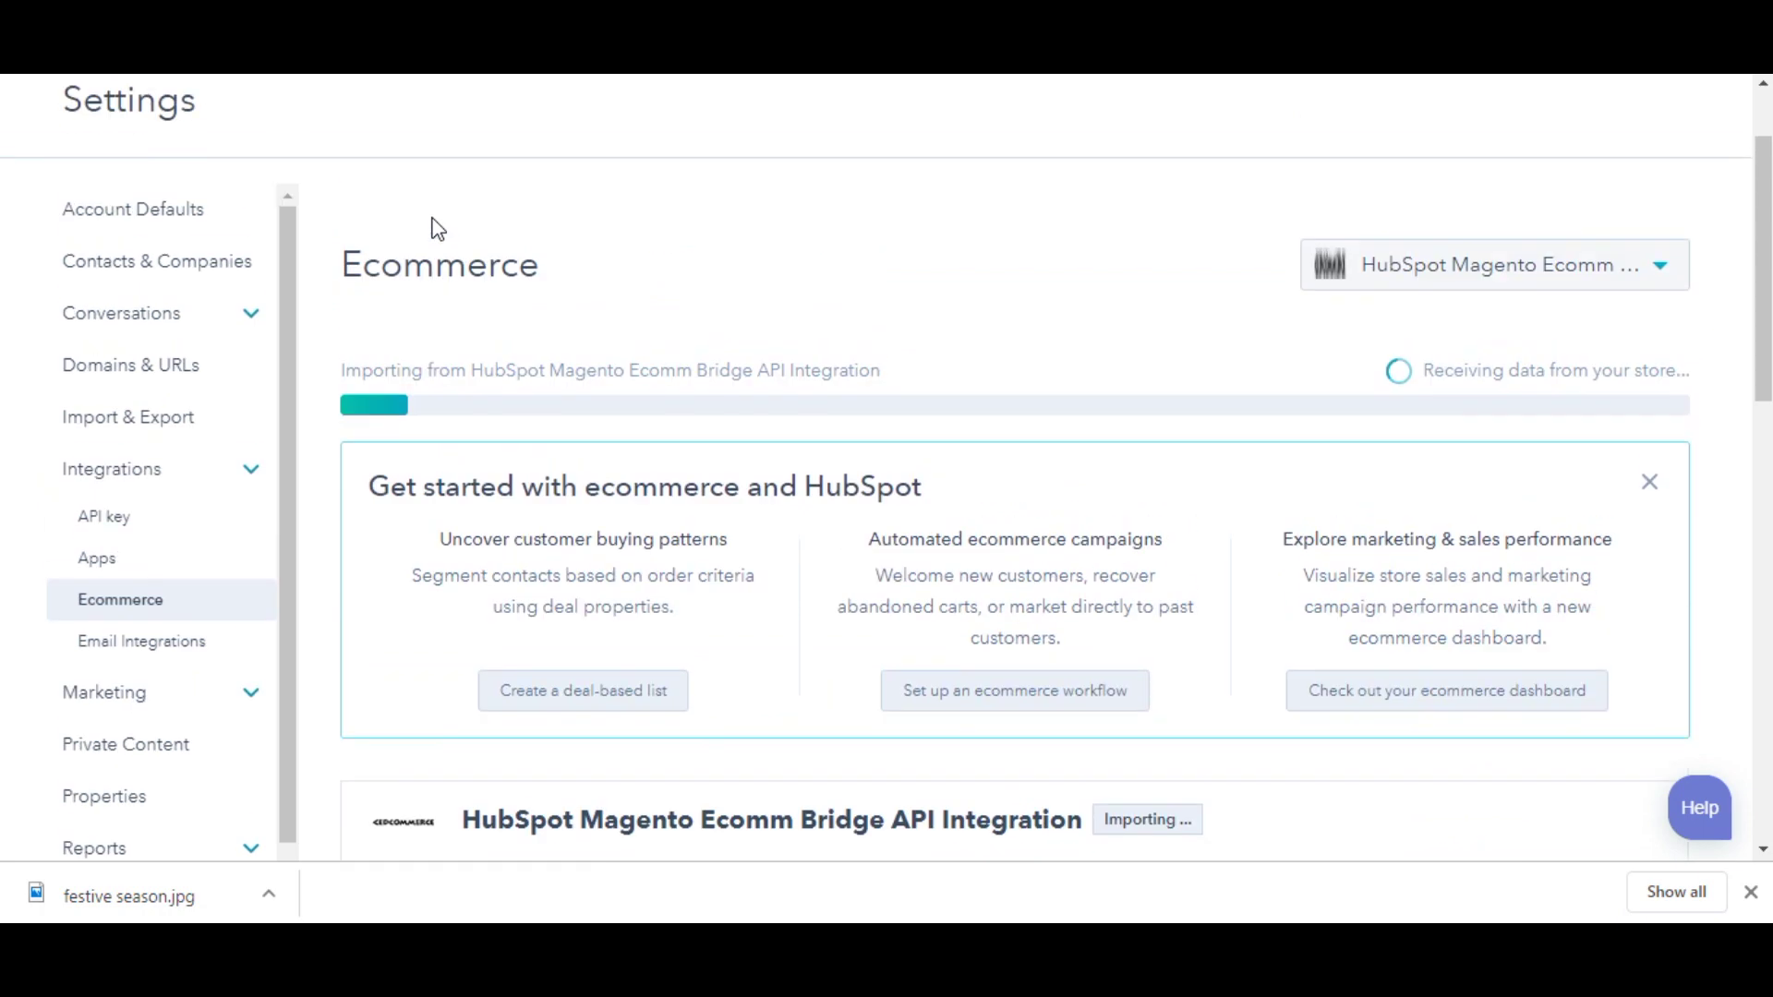
scroll(579, 320, "down", 2)
scroll(582, 320, "down", 2)
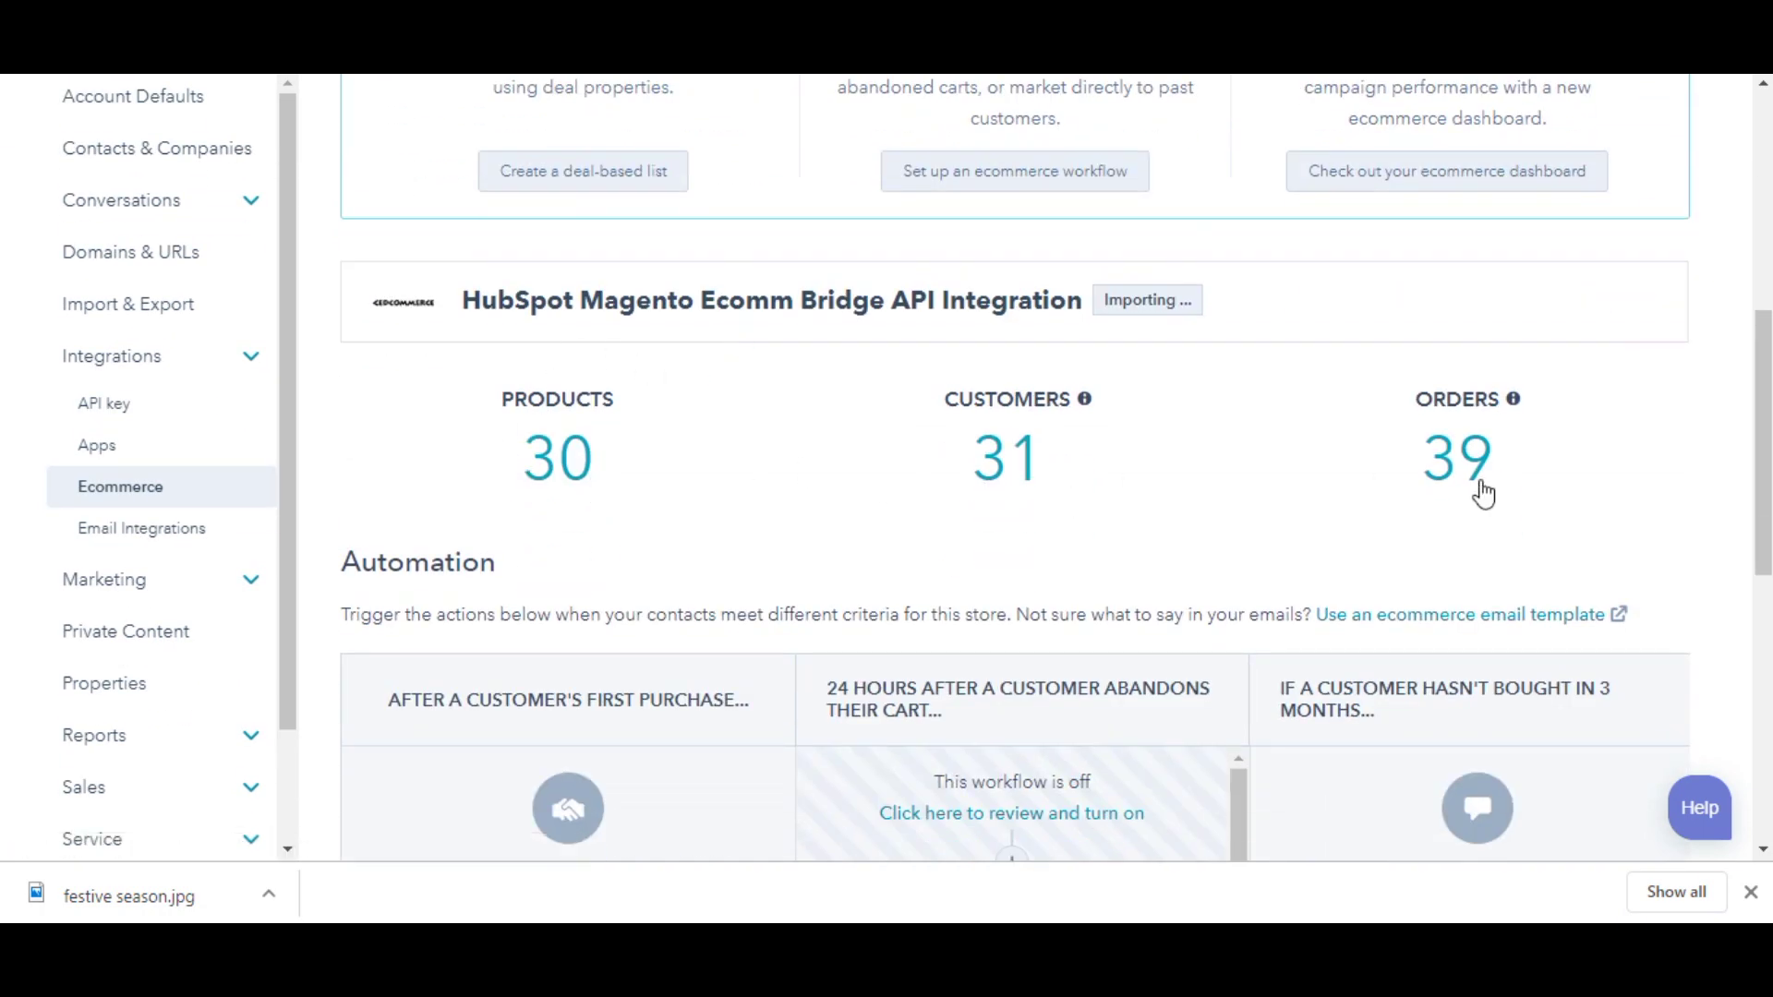
scroll(1531, 488, "down", 1)
scroll(1530, 487, "down", 2)
scroll(1530, 487, "down", 1)
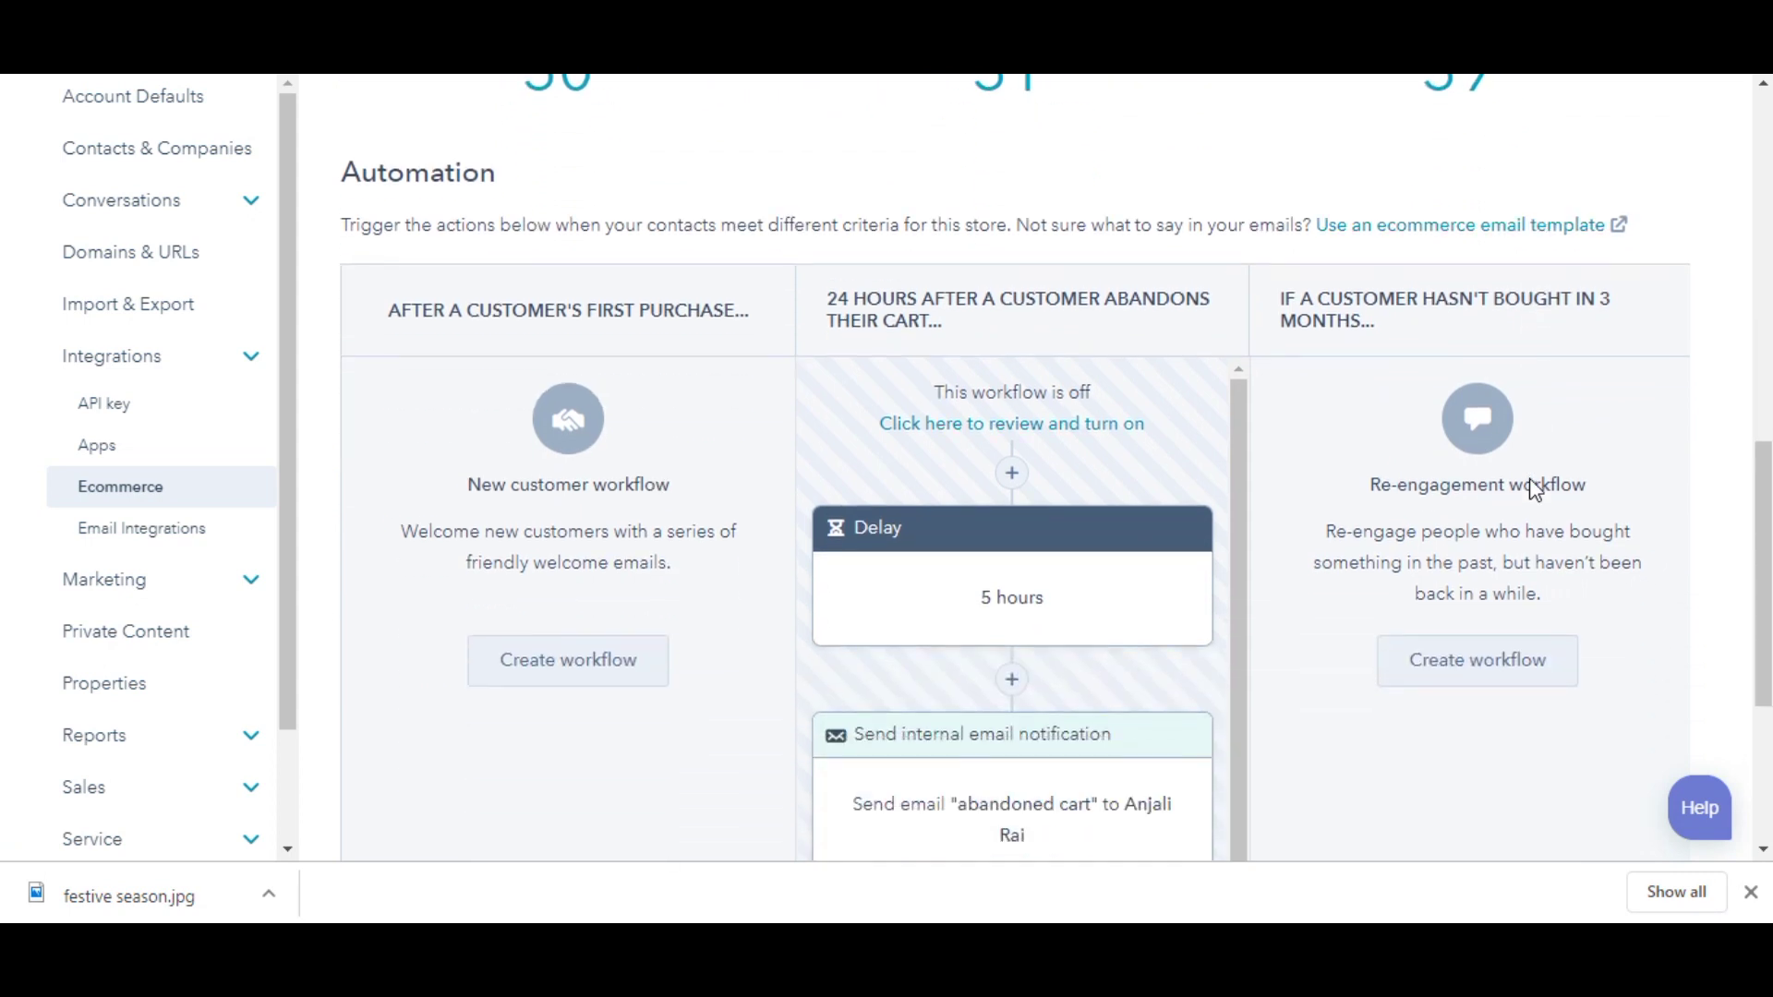
scroll(645, 385, "down", 1)
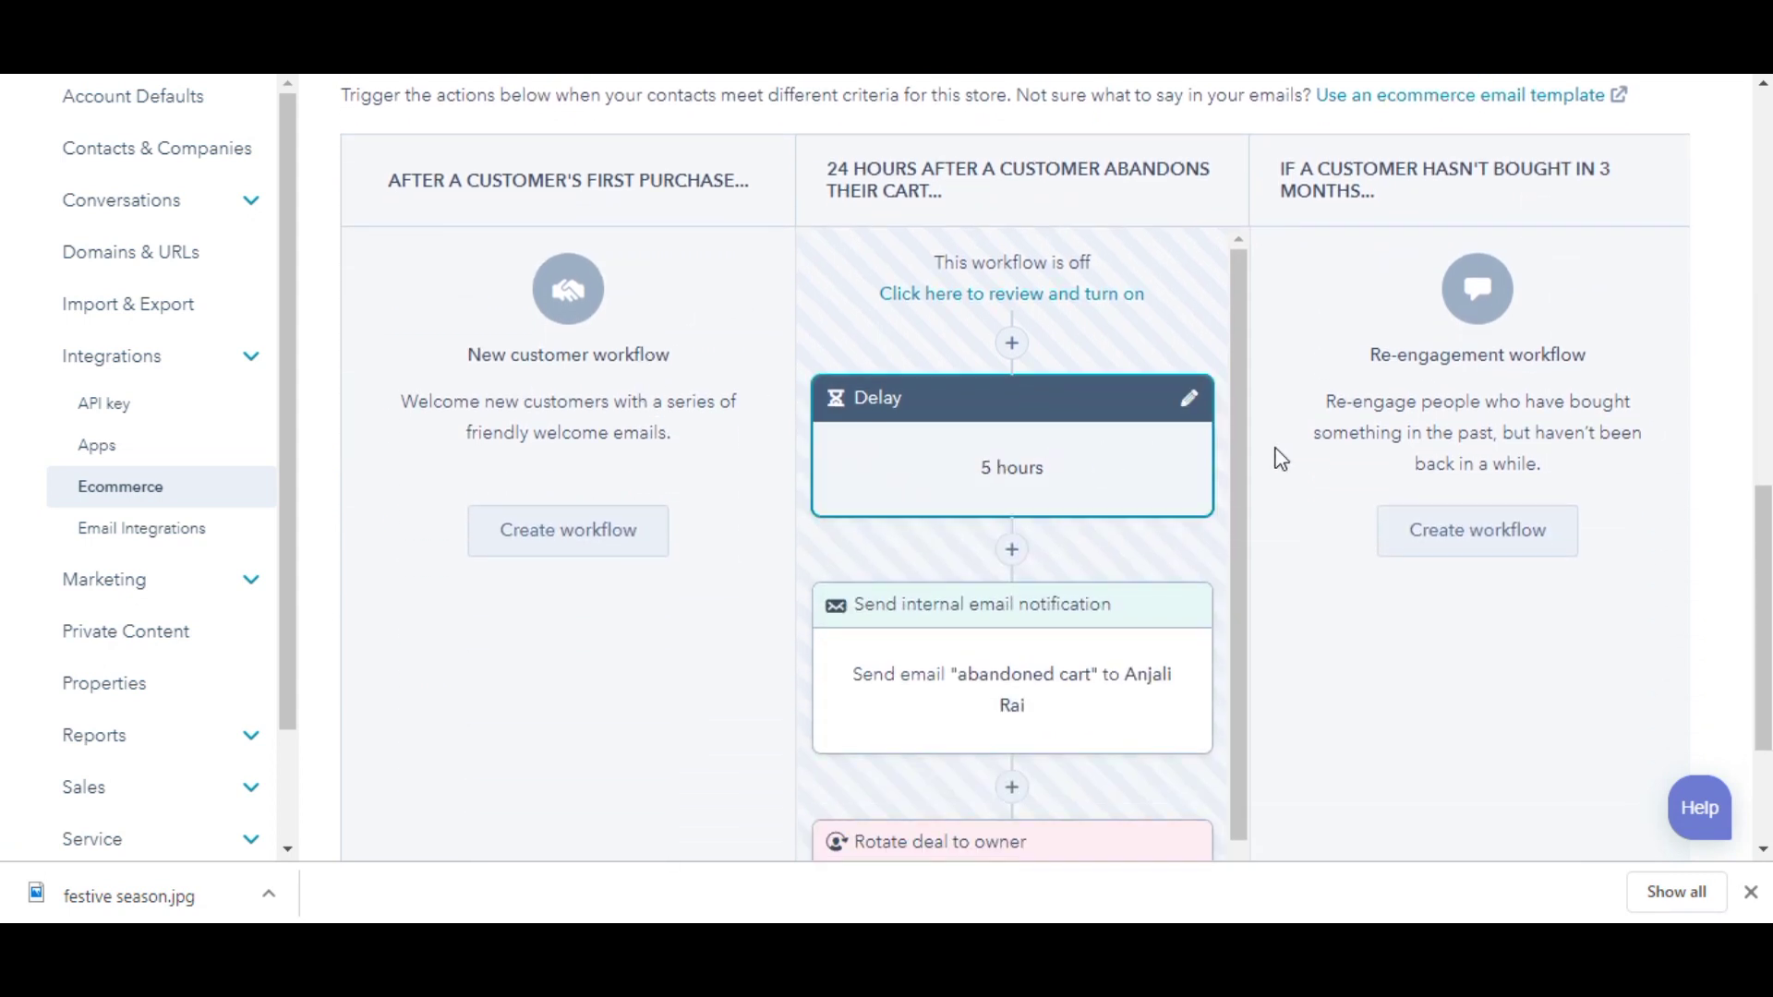
scroll(1022, 435, "down", 2)
scroll(970, 360, "up", 2)
scroll(1029, 508, "down", 2)
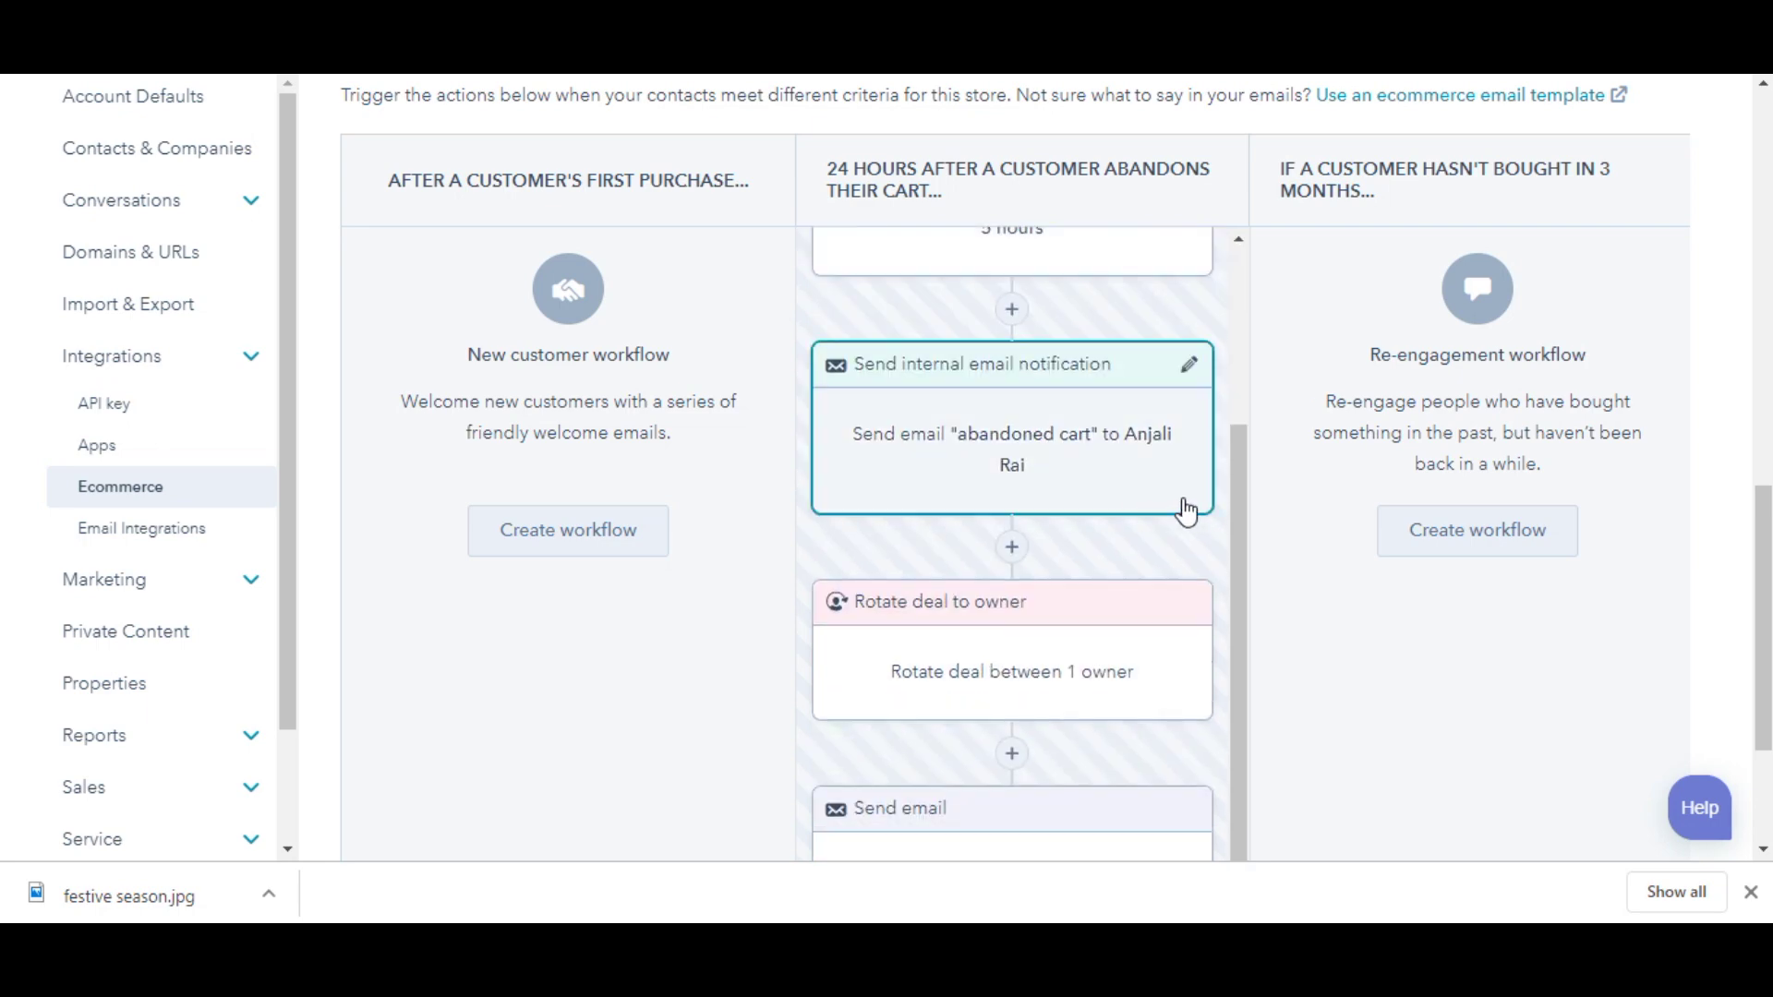
scroll(1268, 499, "up", 4)
scroll(1267, 500, "up", 1)
scroll(1268, 501, "up", 2)
scroll(1266, 499, "up", 2)
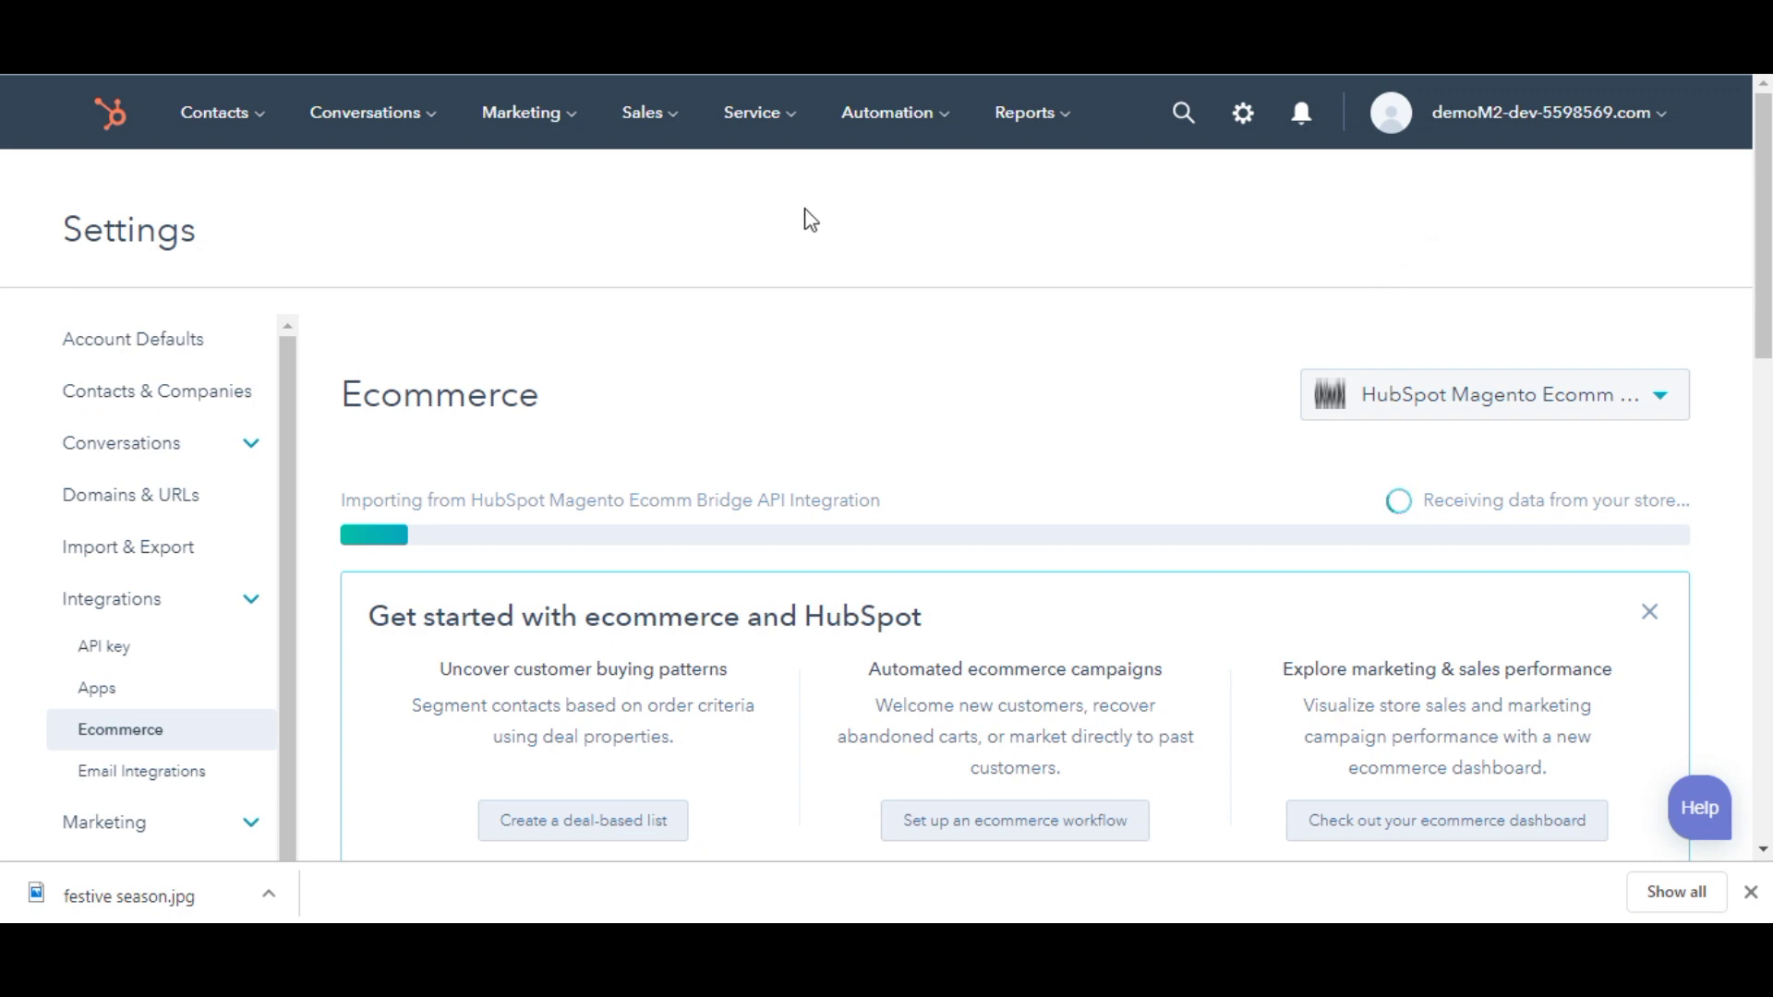
- Return to the HubSpot home dashboard after checking 30 products, 31 customers, 39 orders
left_click(131, 113)
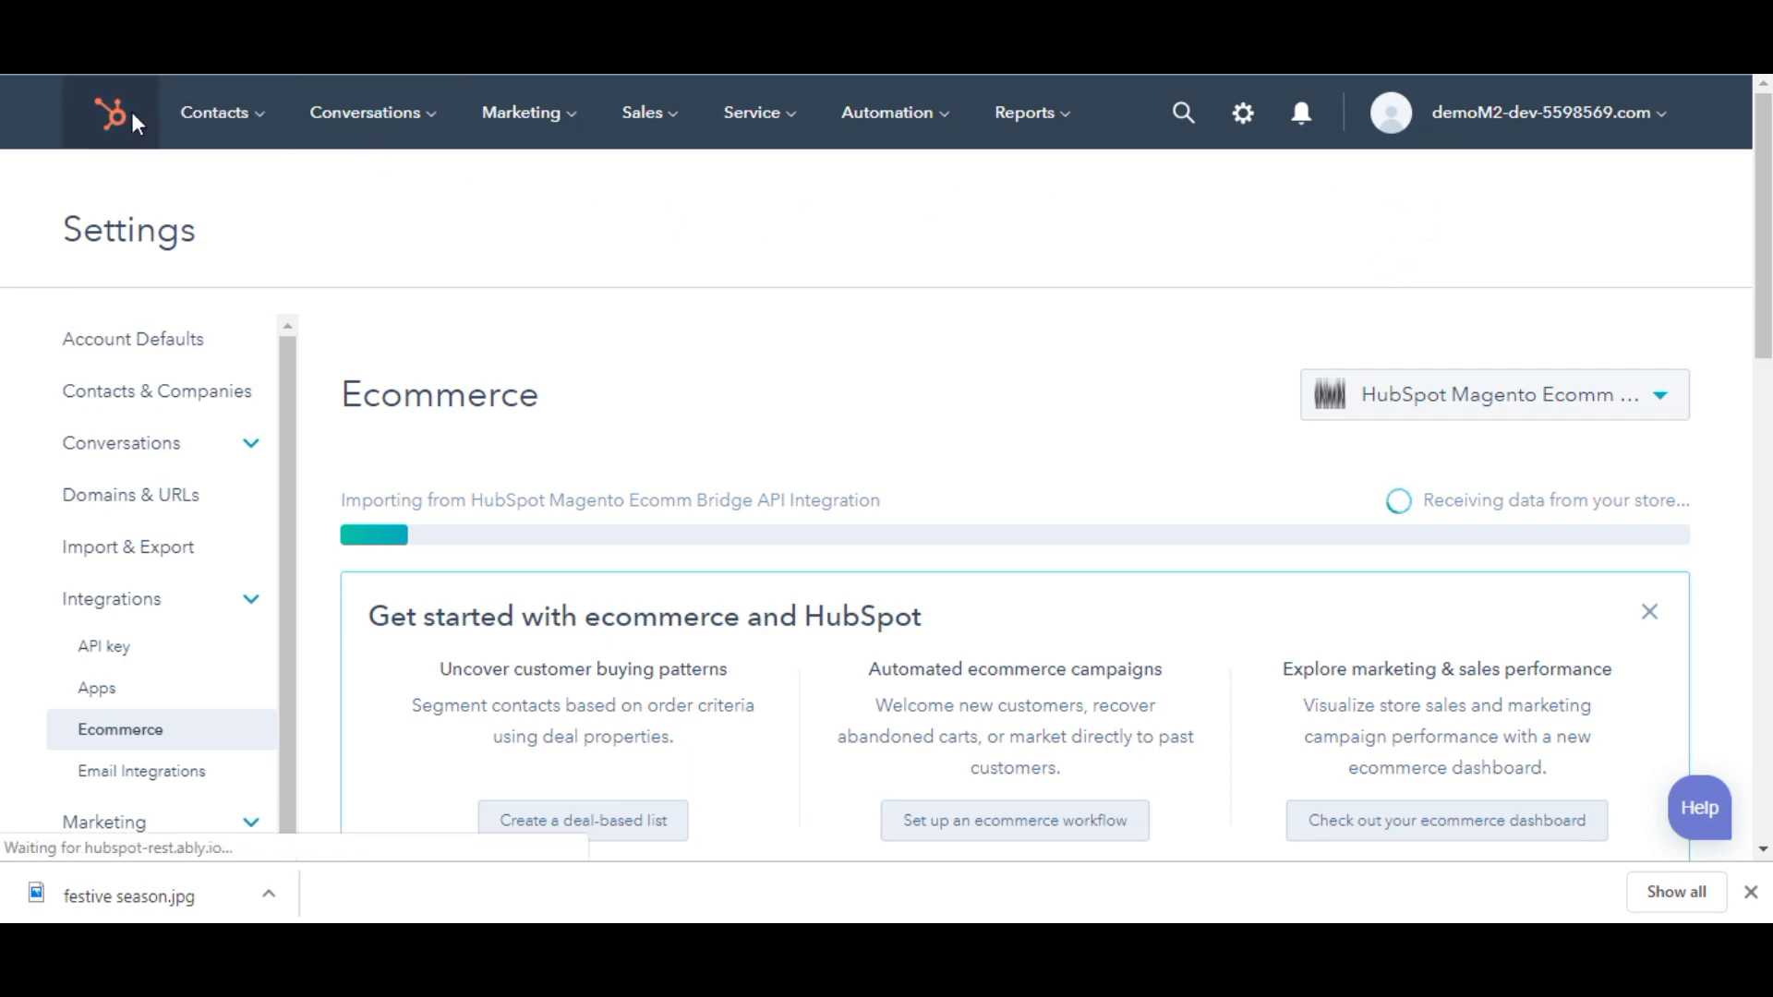